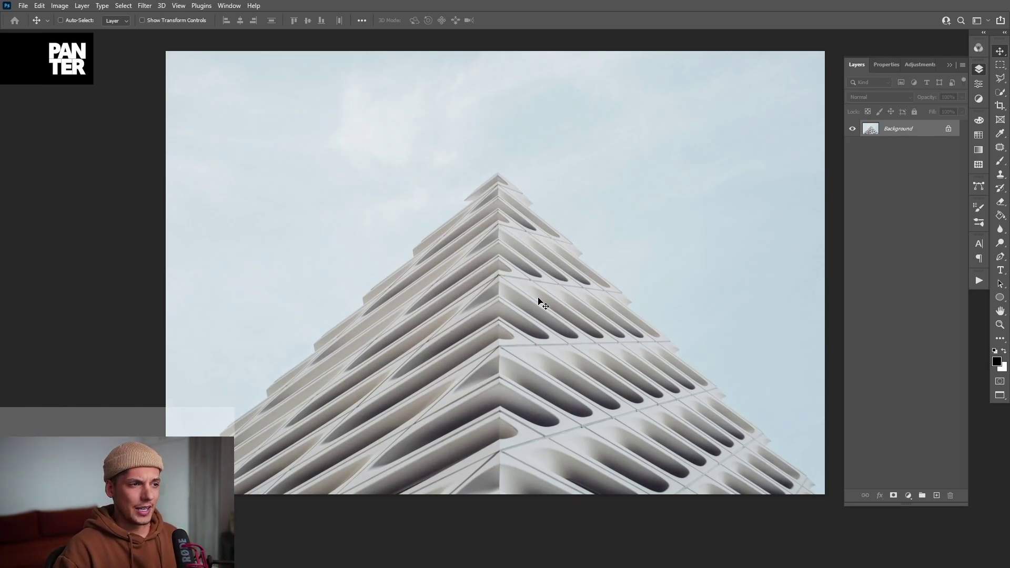
Unlock the Background photo layer and zoom out to leave room below the building
{"action": "key", "text": "ctrl+minus"}
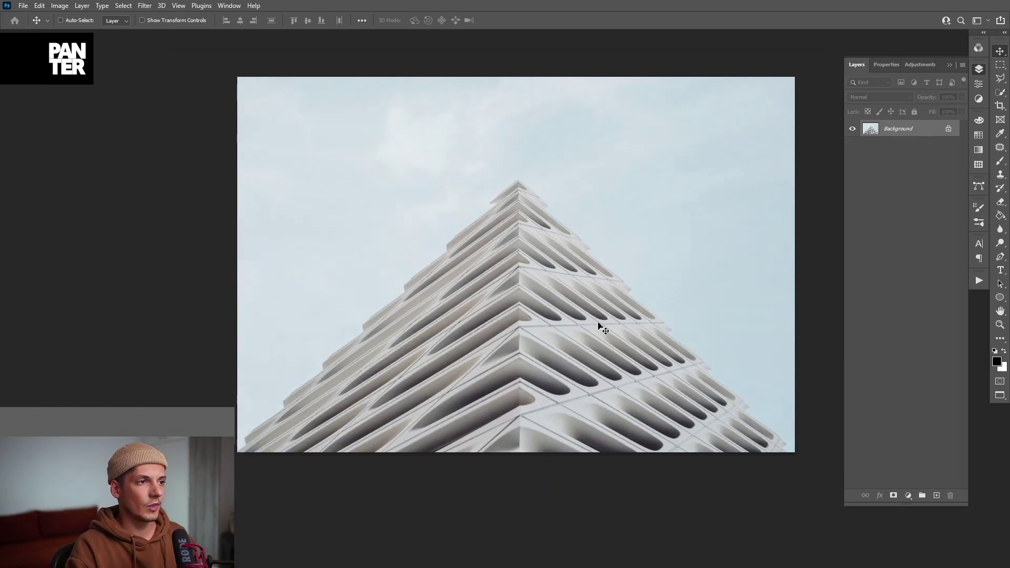
{"action": "left_click", "coordinate": [949, 130]}
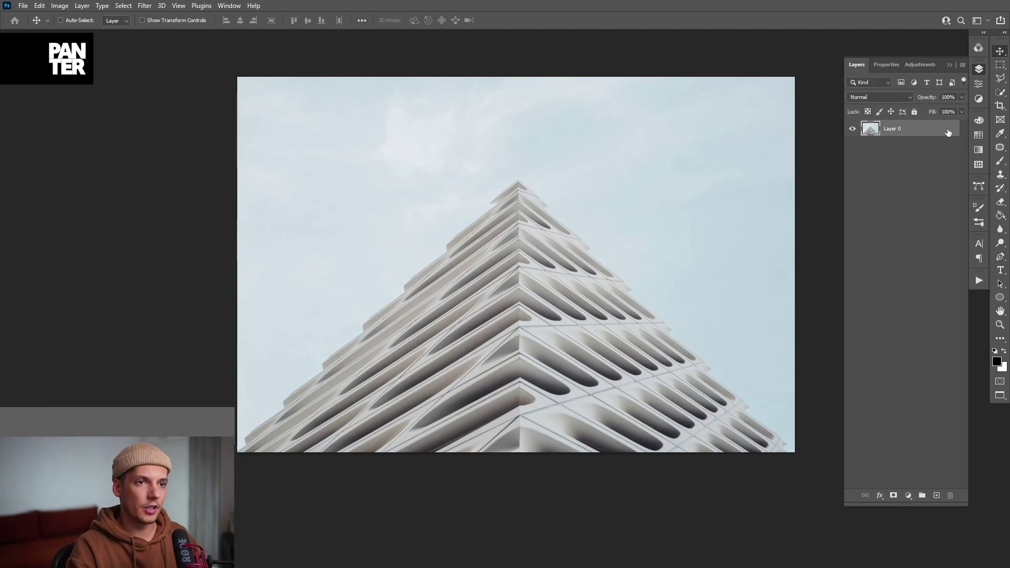
{"action": "key", "text": "ctrl+minus"}
{"action": "left_click_drag", "start_coordinate": [517, 268], "coordinate": [492, 215]}
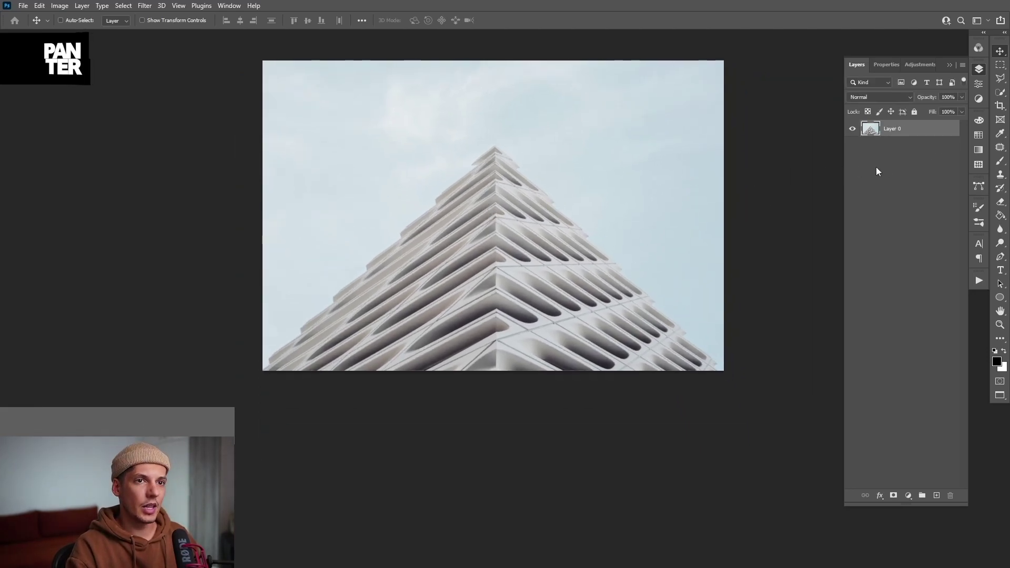
Extend the canvas downward with the Crop tool and duplicate Layer 0 as Layer 0 copy
{"action": "left_click", "coordinate": [1000, 105]}
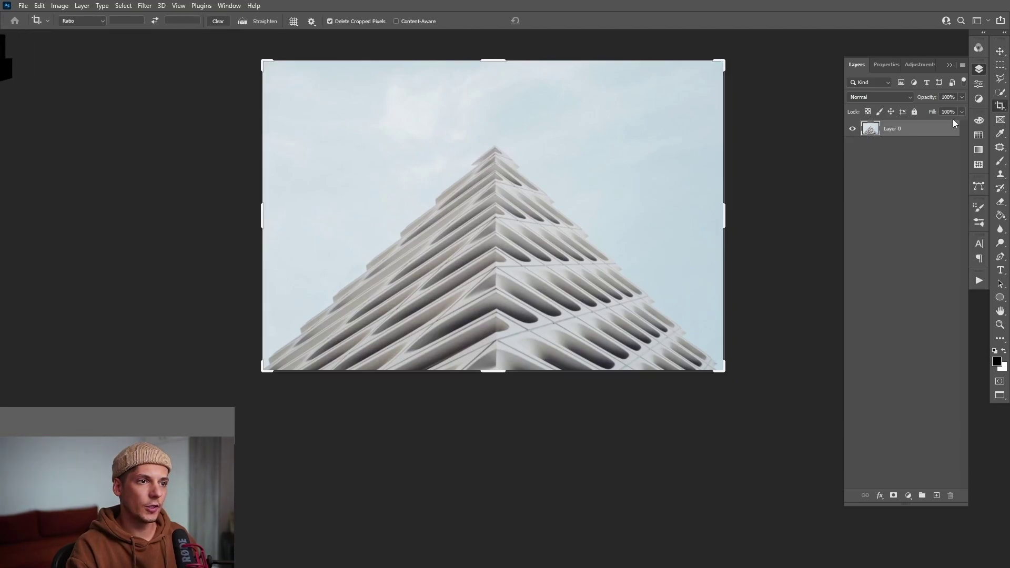
{"action": "left_click_drag", "start_coordinate": [493, 372], "coordinate": [482, 535]}
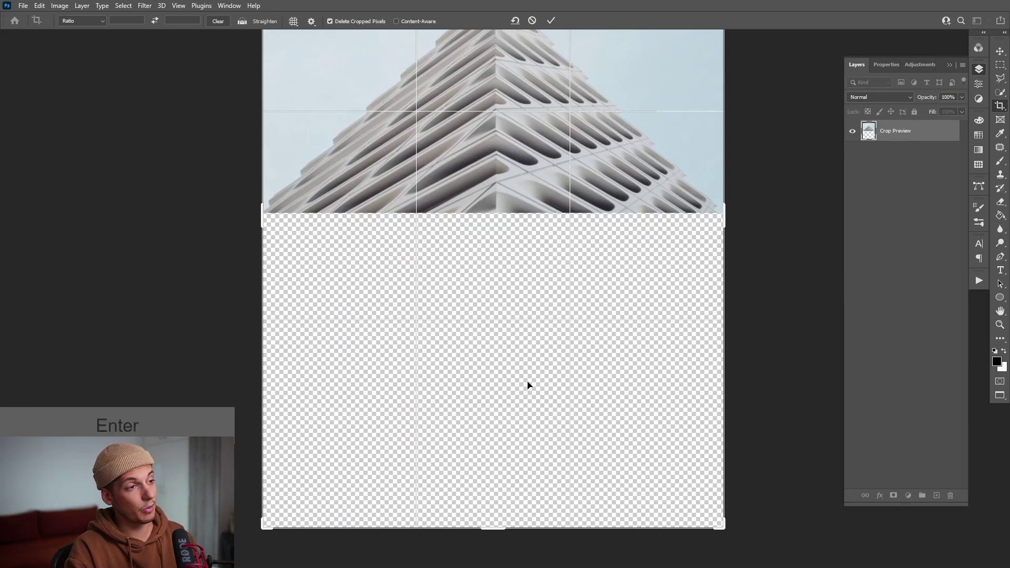
{"action": "key", "text": "Return"}
{"action": "left_click_drag", "start_coordinate": [905, 132], "coordinate": [934, 495]}
Move Layer 0 copy down into the empty lower half of the canvas
{"action": "key", "text": "v"}
{"action": "key", "text": "ctrl+0"}
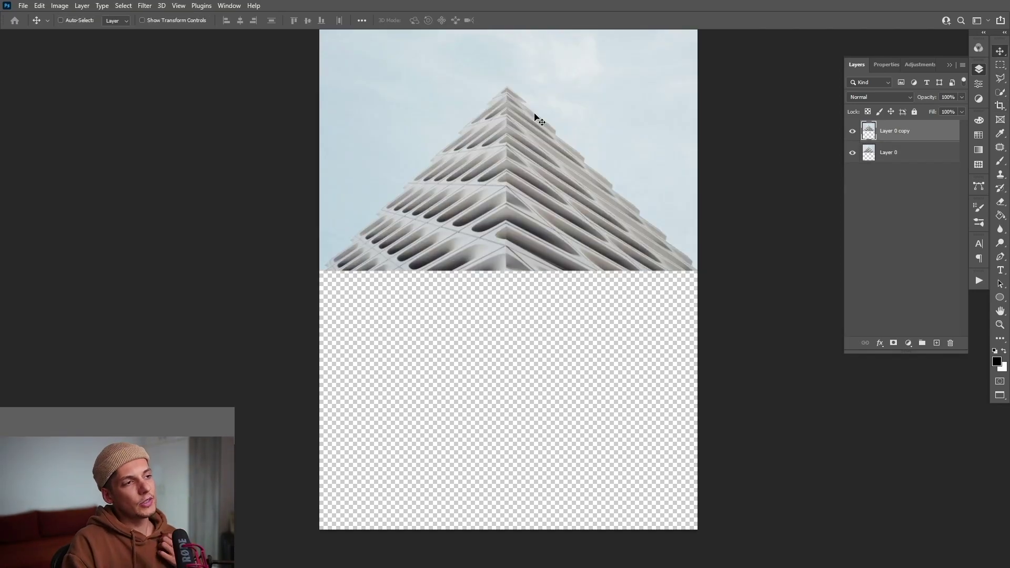
{"action": "left_click_drag", "start_coordinate": [594, 79], "coordinate": [594, 333]}
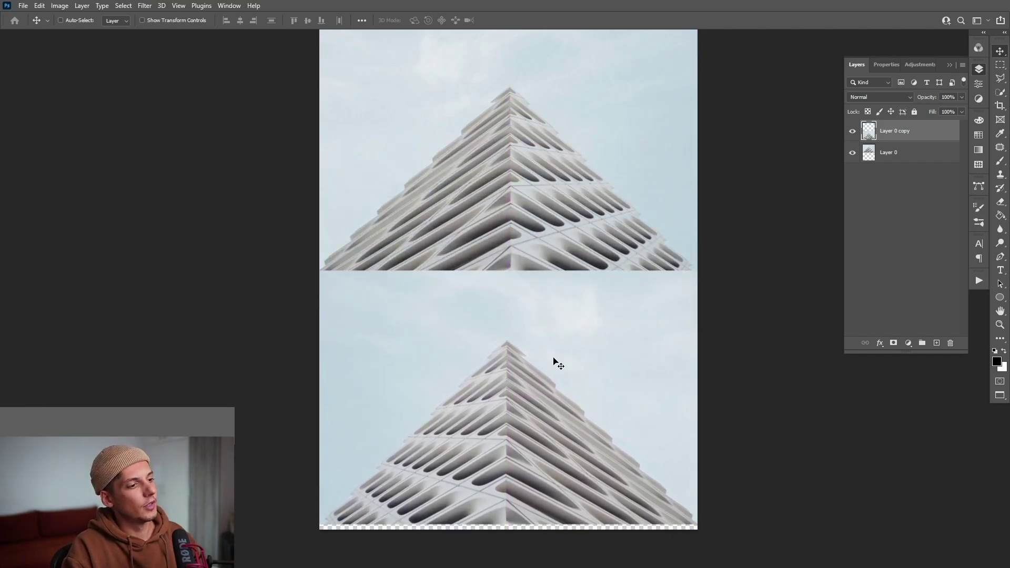
{"action": "scroll", "coordinate": [554, 358], "scroll_direction": "up", "scroll_amount": 1}
Flip the duplicate vertically and horizontally with Free Transform
{"action": "key", "text": "ctrl+t"}
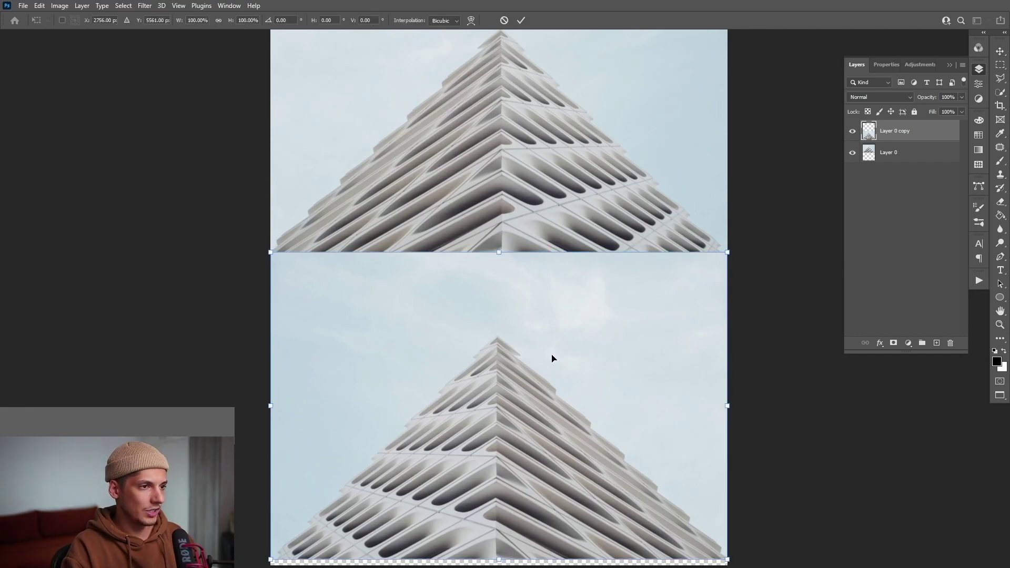
{"action": "left_click_drag", "start_coordinate": [553, 359], "coordinate": [541, 272]}
{"action": "right_click", "coordinate": [539, 234]}
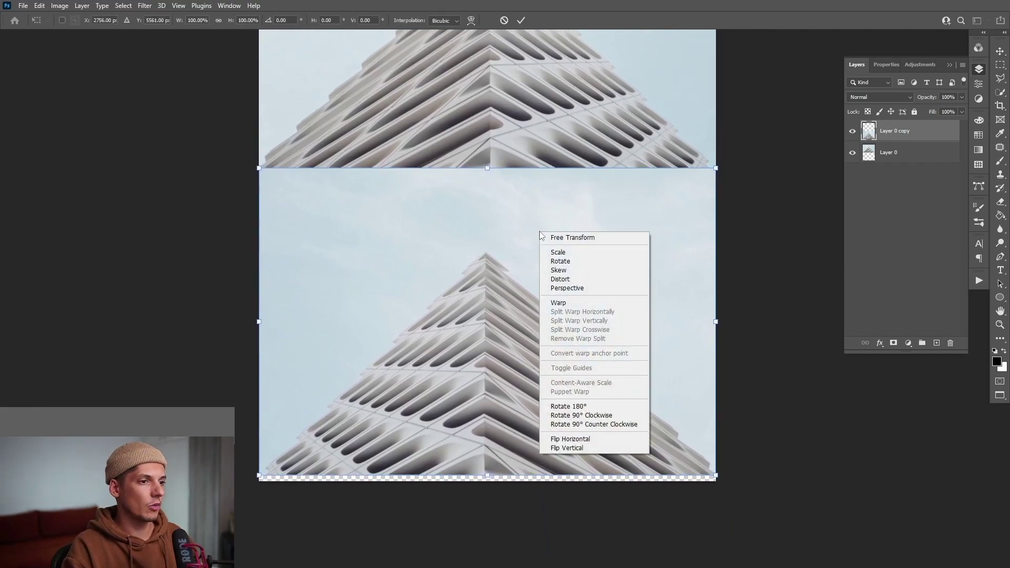
{"action": "left_click", "coordinate": [575, 449]}
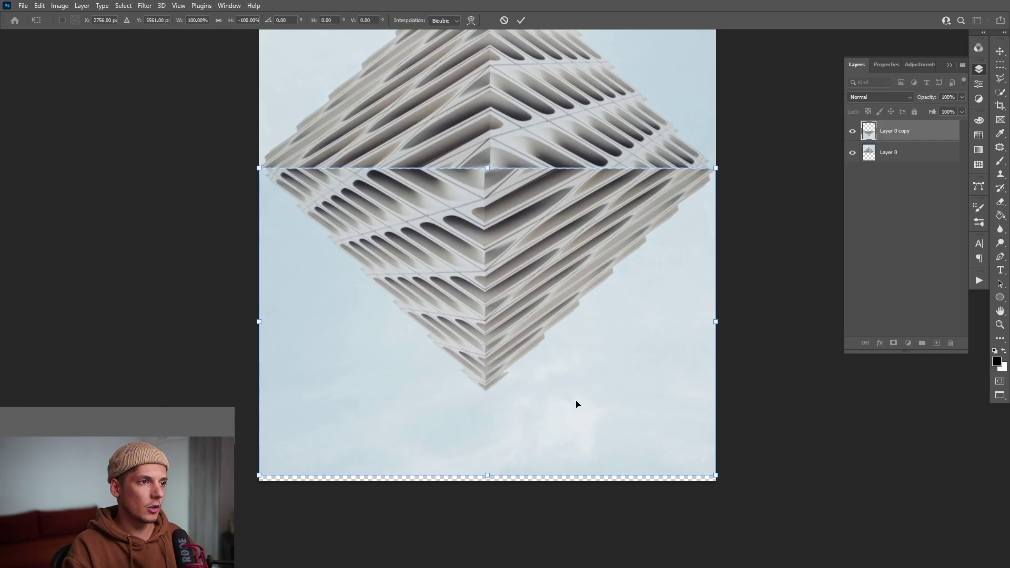
{"action": "right_click", "coordinate": [519, 185]}
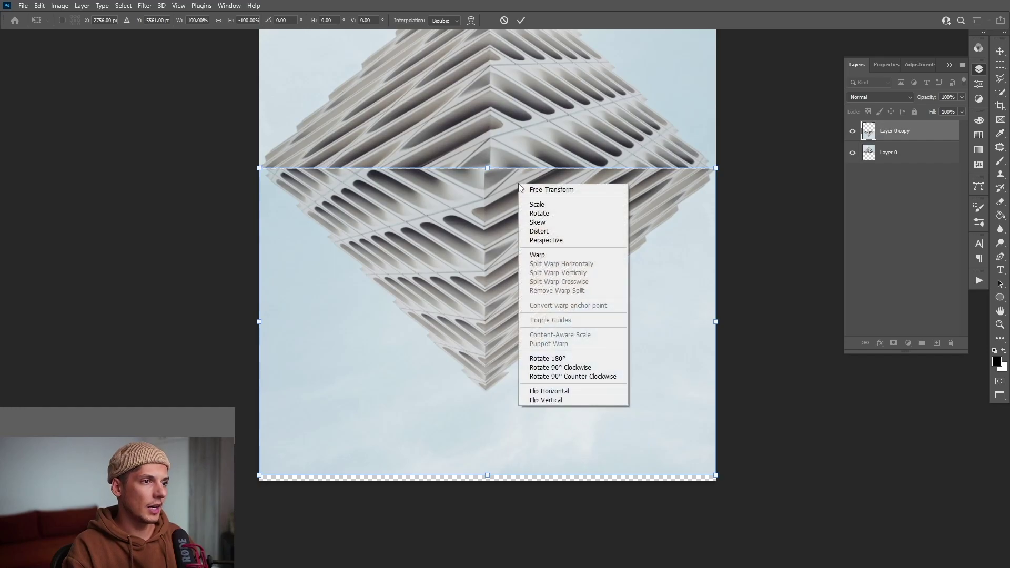
{"action": "left_click", "coordinate": [557, 396]}
Nudge the flipped copy with arrow keys so the building mirrors cleanly at the seam
{"action": "scroll", "coordinate": [502, 166], "scroll_direction": "up", "scroll_amount": 6}
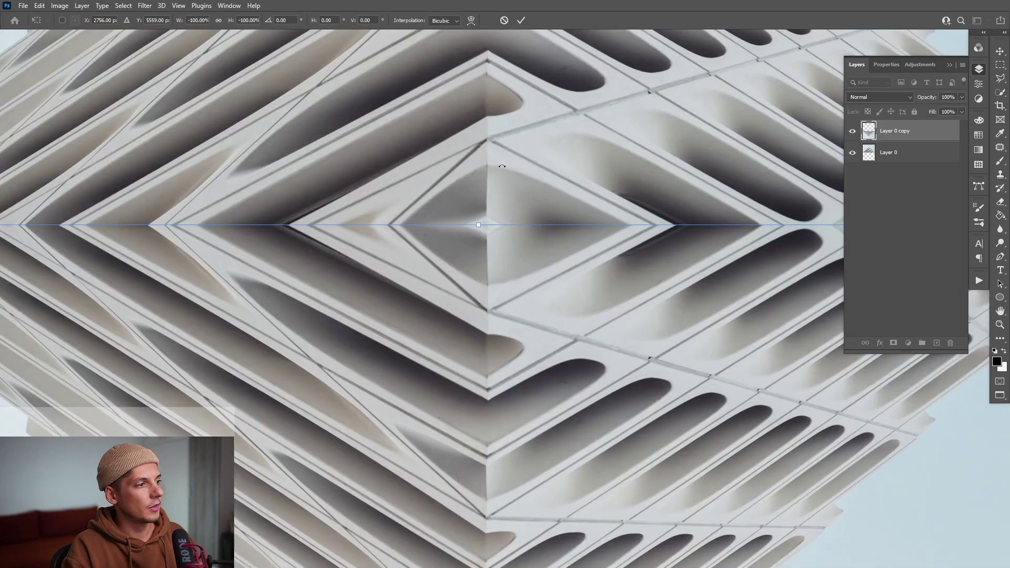
{"action": "key", "text": "Down"}
{"action": "key", "text": "Down"}
{"action": "key", "text": "Down"}
{"action": "key", "text": "Down"}
{"action": "key", "text": "Up"}
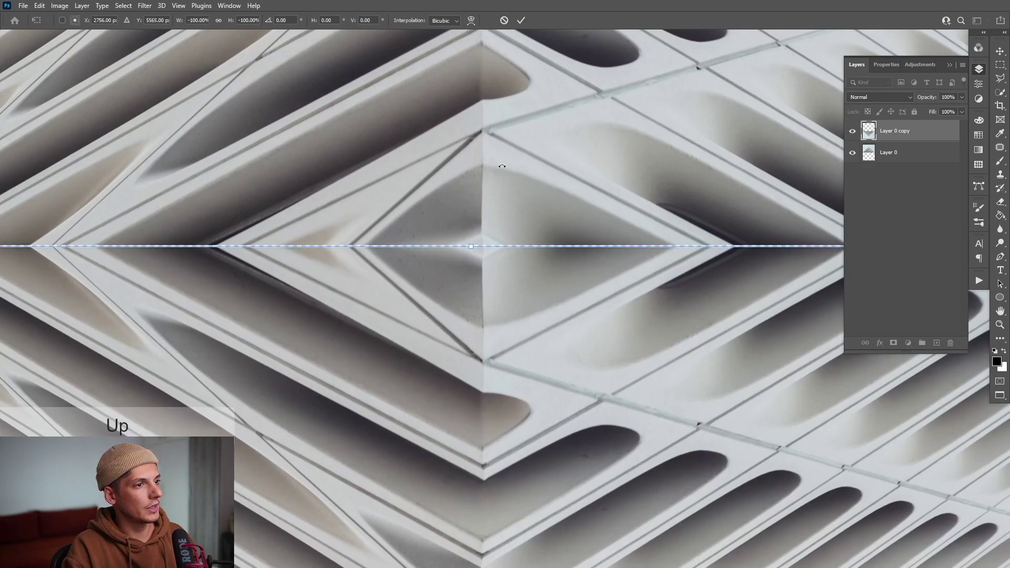
{"action": "key", "text": "Up"}
{"action": "key", "text": "Up"}
{"action": "scroll", "coordinate": [502, 166], "scroll_direction": "down", "scroll_amount": 6}
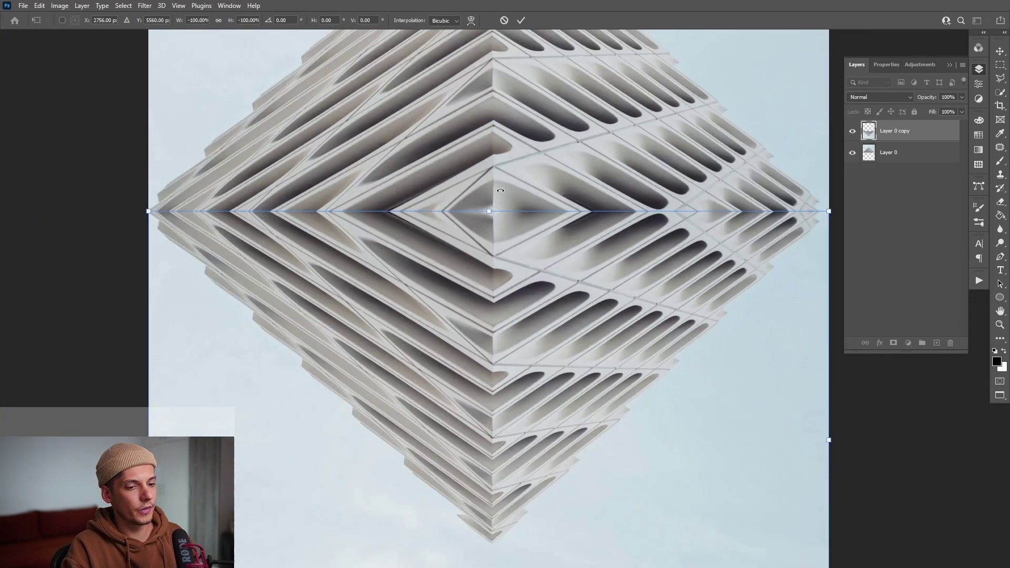
Commit the flip and crop the canvas a little taller at the bottom
{"action": "key", "text": "Return"}
{"action": "scroll", "coordinate": [510, 408], "scroll_direction": "down", "scroll_amount": 6}
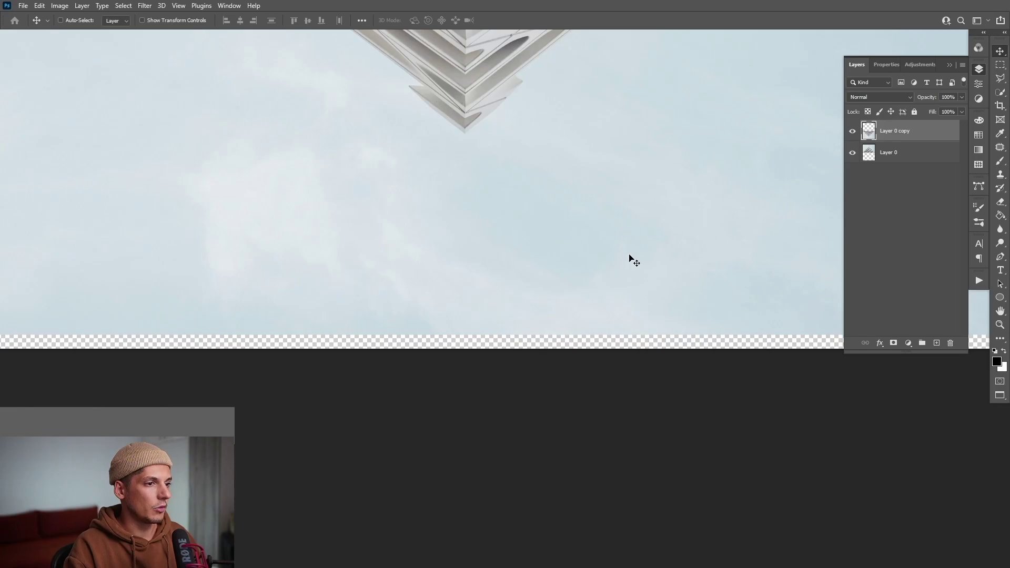
{"action": "left_click", "coordinate": [1000, 107]}
{"action": "mouse_move", "coordinate": [429, 349]}
{"action": "left_mouse_down"}
{"action": "mouse_move", "coordinate": [431, 361]}
{"action": "mouse_move", "coordinate": [439, 356]}
{"action": "left_mouse_up"}
{"action": "key", "text": "Return"}
{"action": "key", "text": "ctrl+0"}
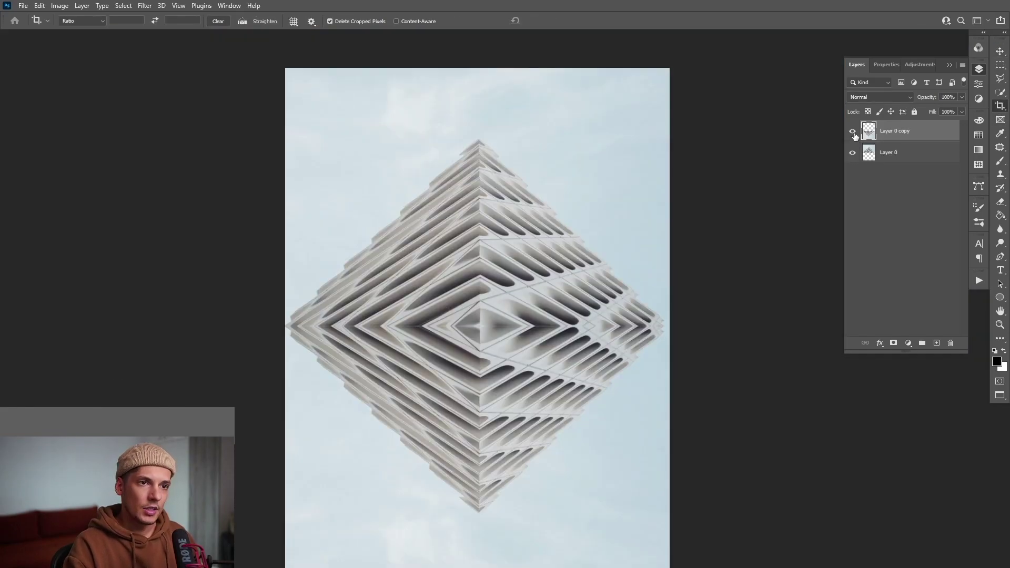
Compare with the copy hidden, then convert Layer 0 copy to a Smart Object
{"action": "left_click", "coordinate": [854, 131]}
{"action": "left_click", "coordinate": [853, 131]}
{"action": "scroll", "coordinate": [521, 381], "scroll_direction": "up", "scroll_amount": 1}
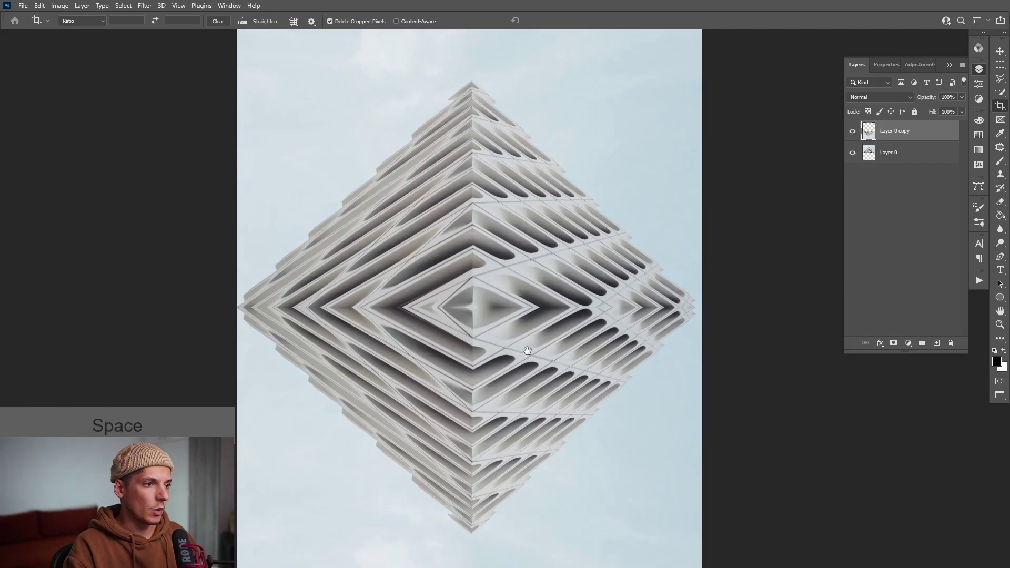
{"action": "left_click_drag", "start_coordinate": [624, 358], "coordinate": [623, 274]}
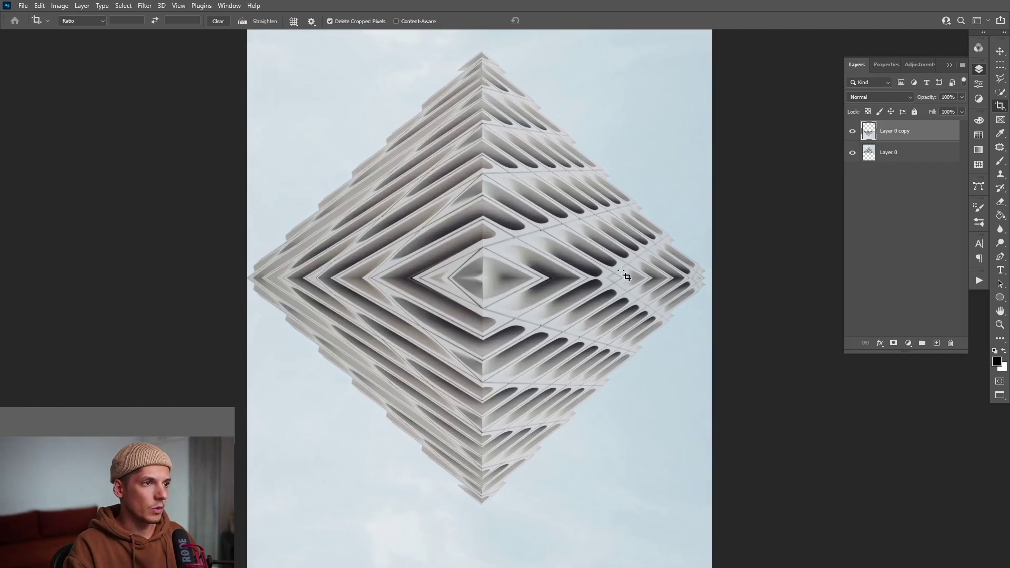
{"action": "right_click", "coordinate": [926, 135]}
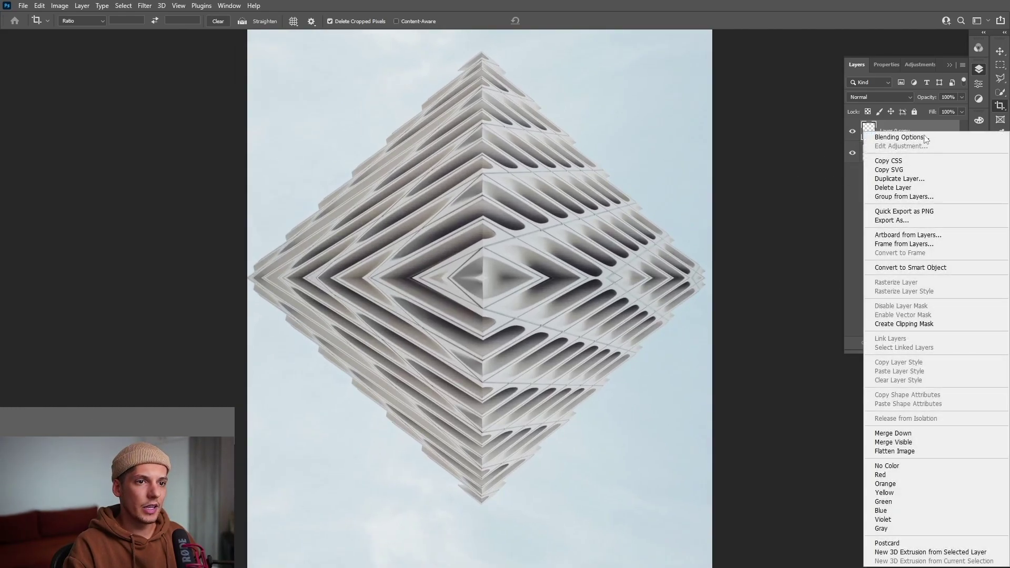
{"action": "left_click", "coordinate": [924, 269]}
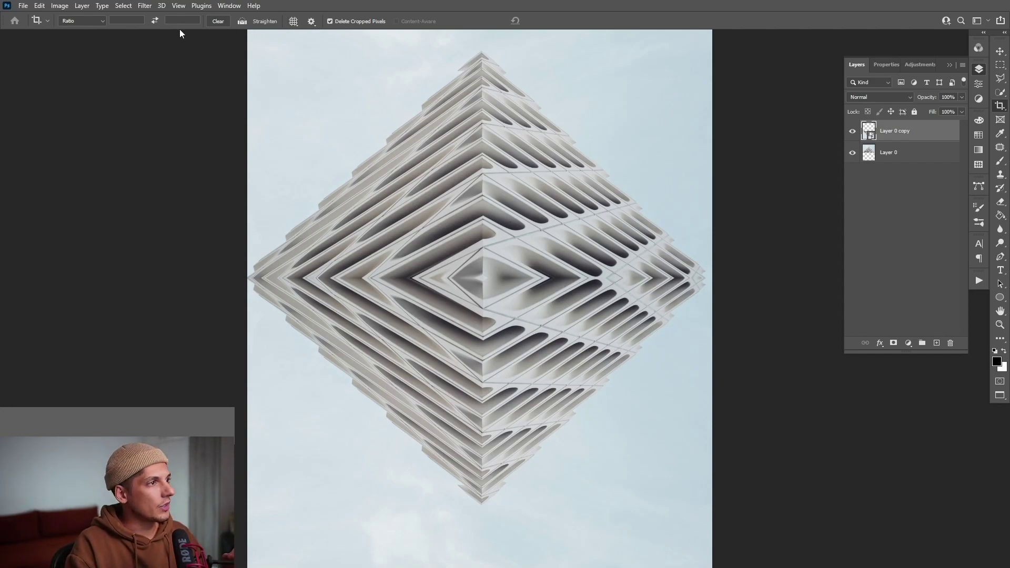
Apply a Distort > Wave smart filter with Sine type and 336 generators
{"action": "left_click", "coordinate": [146, 7]}
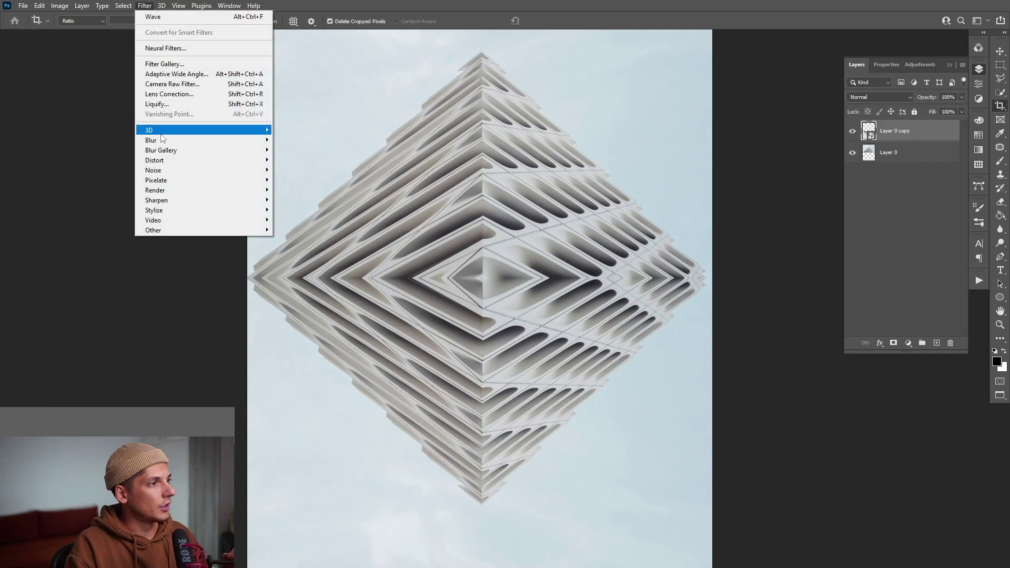
{"action": "mouse_move", "coordinate": [182, 157]}
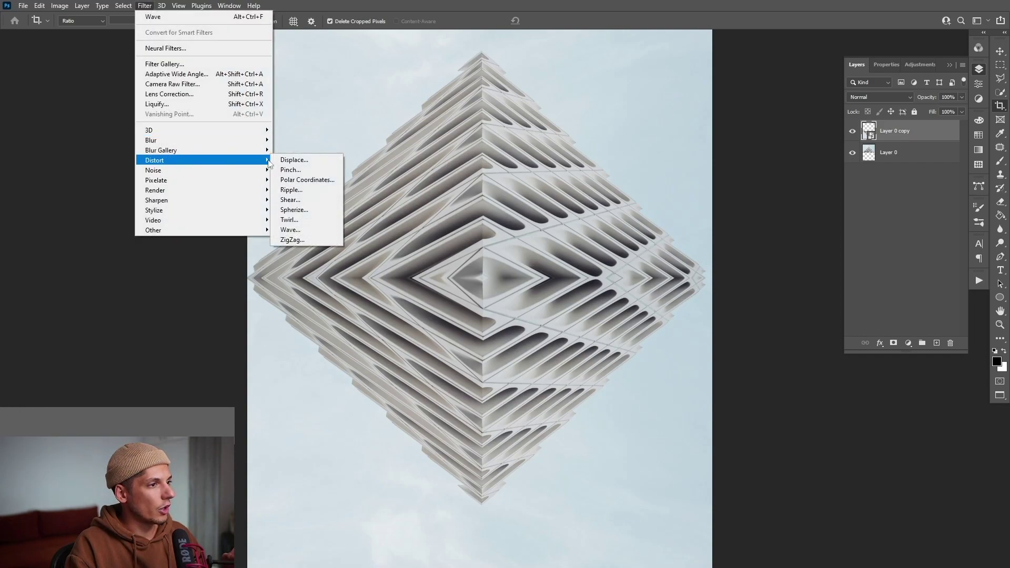
{"action": "left_click", "coordinate": [305, 232]}
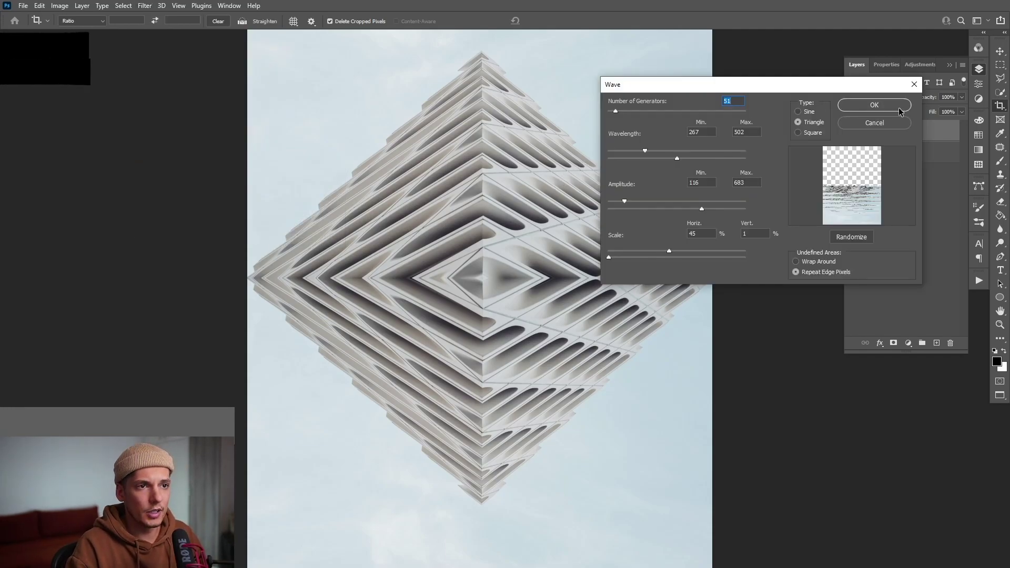
{"action": "left_click", "coordinate": [807, 111]}
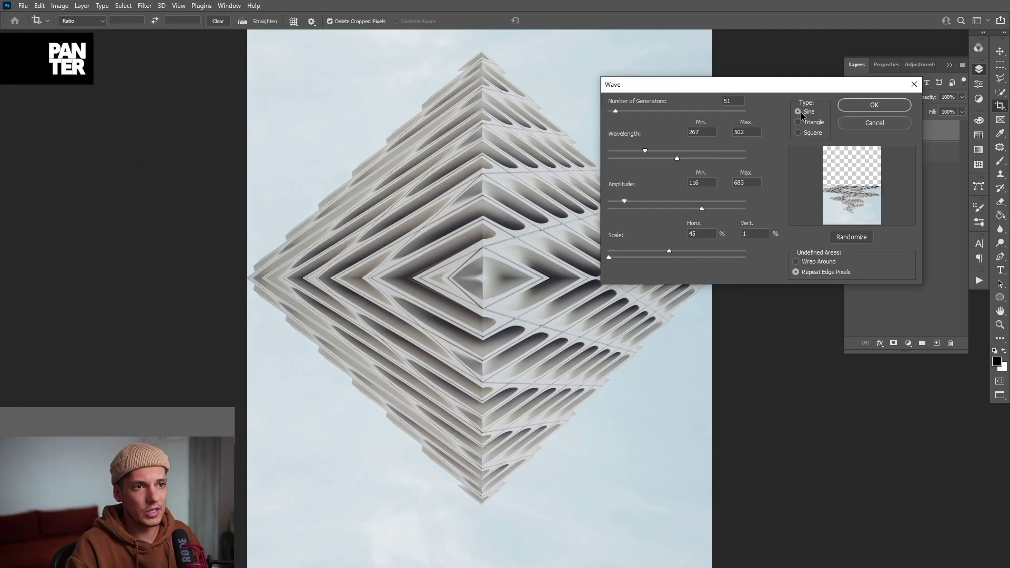
{"action": "left_click", "coordinate": [809, 124]}
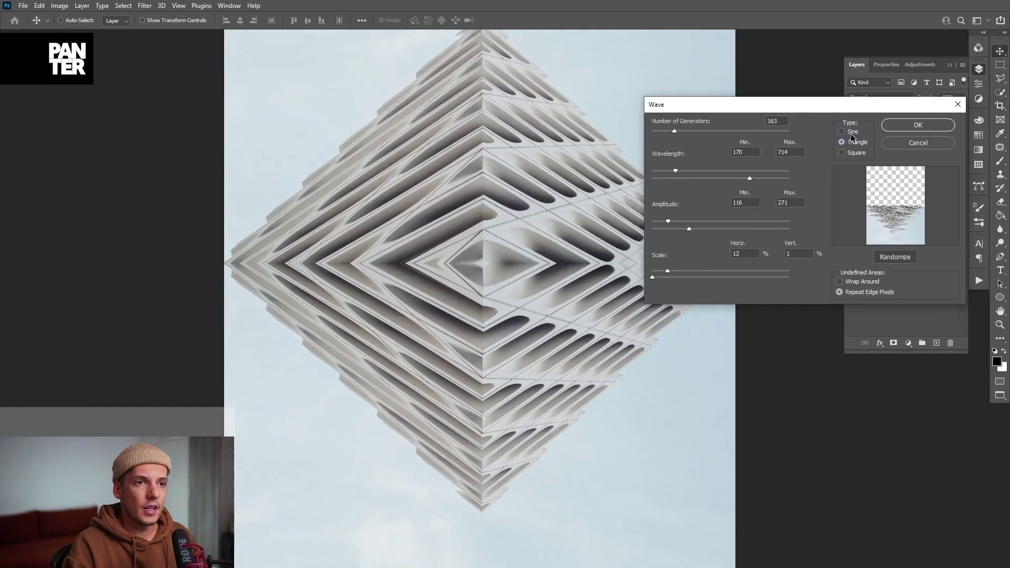
{"action": "left_click", "coordinate": [852, 133]}
{"action": "left_click_drag", "start_coordinate": [675, 131], "coordinate": [698, 133]}
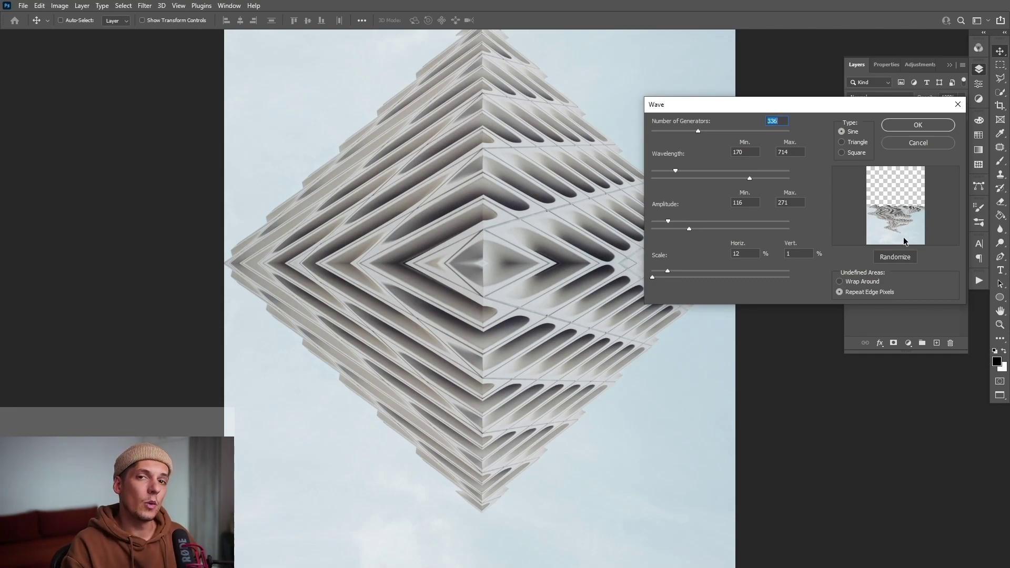
{"action": "left_click", "coordinate": [922, 128]}
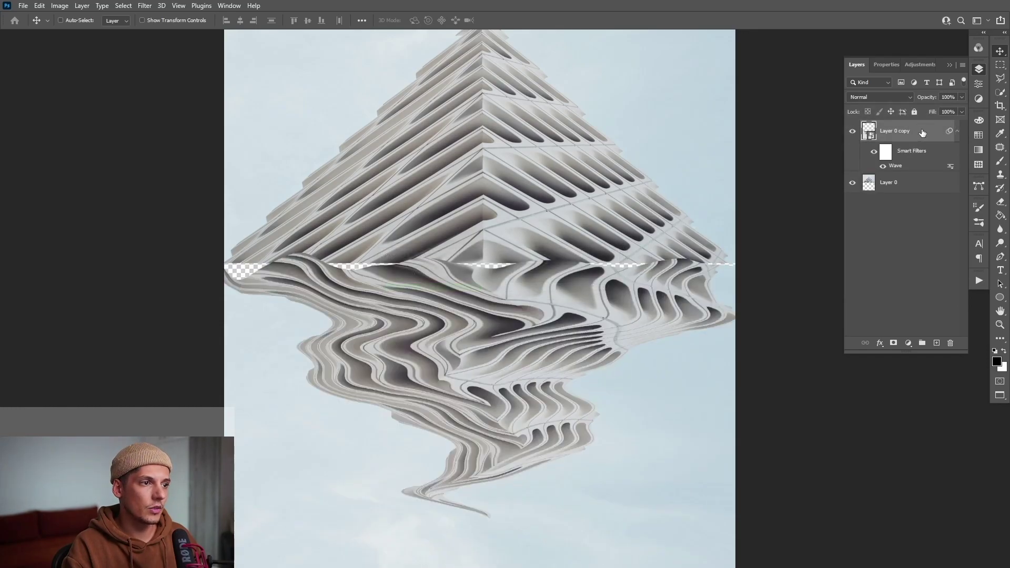
Reopen the Wave filter and shorten the wavelength range to 43–325
{"action": "scroll", "coordinate": [495, 342], "scroll_direction": "up", "scroll_amount": 2}
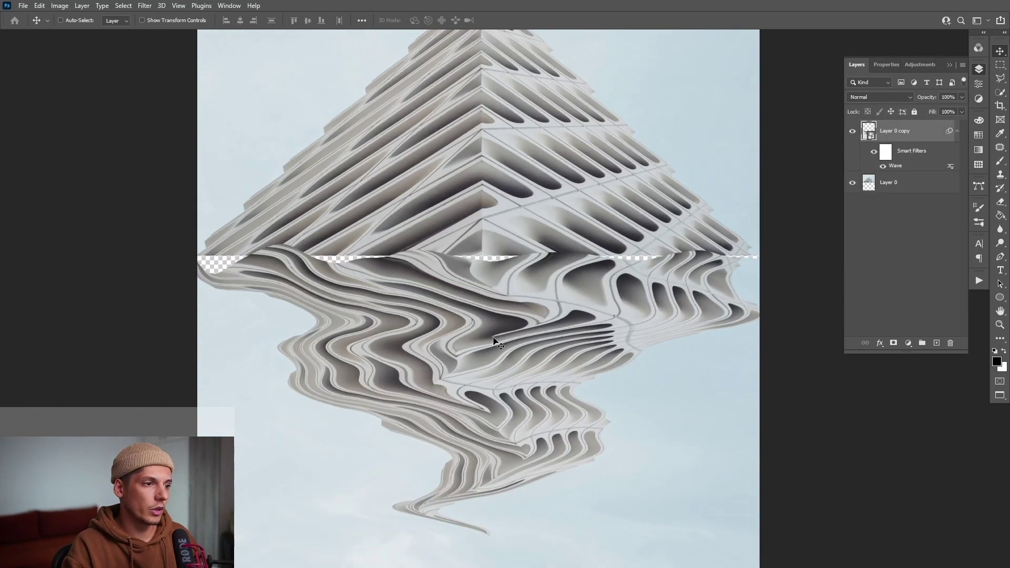
{"action": "double_click", "coordinate": [896, 166]}
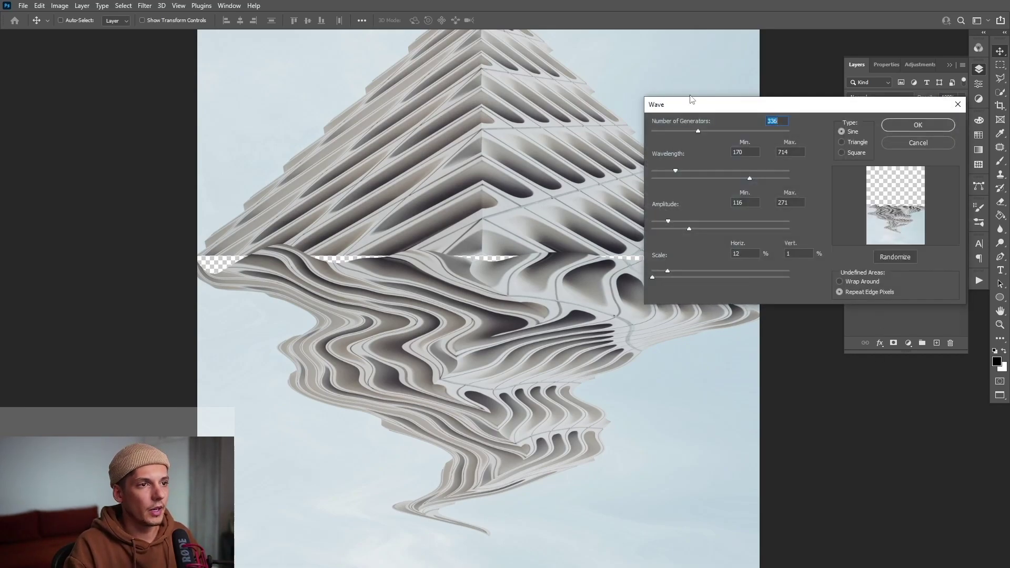
{"action": "left_click_drag", "start_coordinate": [691, 99], "coordinate": [722, 107]}
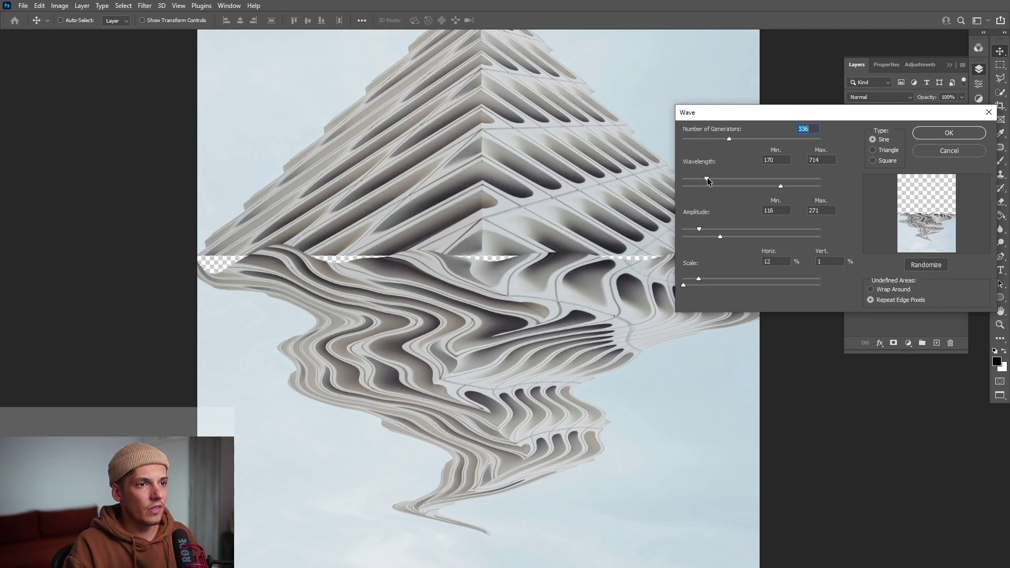
{"action": "mouse_move", "coordinate": [708, 178]}
{"action": "left_mouse_down"}
{"action": "mouse_move", "coordinate": [772, 182]}
{"action": "mouse_move", "coordinate": [690, 182]}
{"action": "left_mouse_up"}
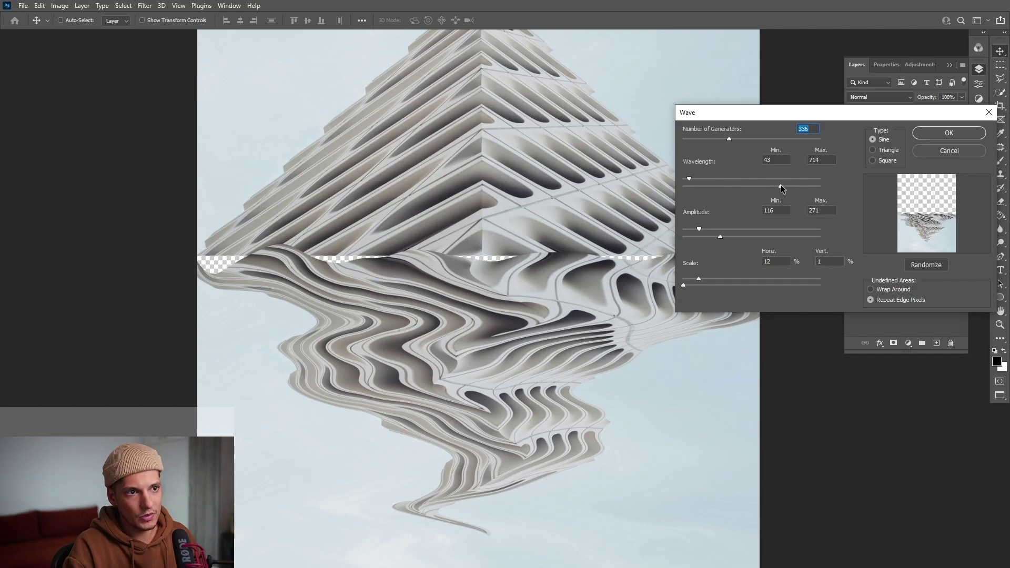
{"action": "left_click_drag", "start_coordinate": [781, 187], "coordinate": [709, 187]}
{"action": "left_click", "coordinate": [931, 133]}
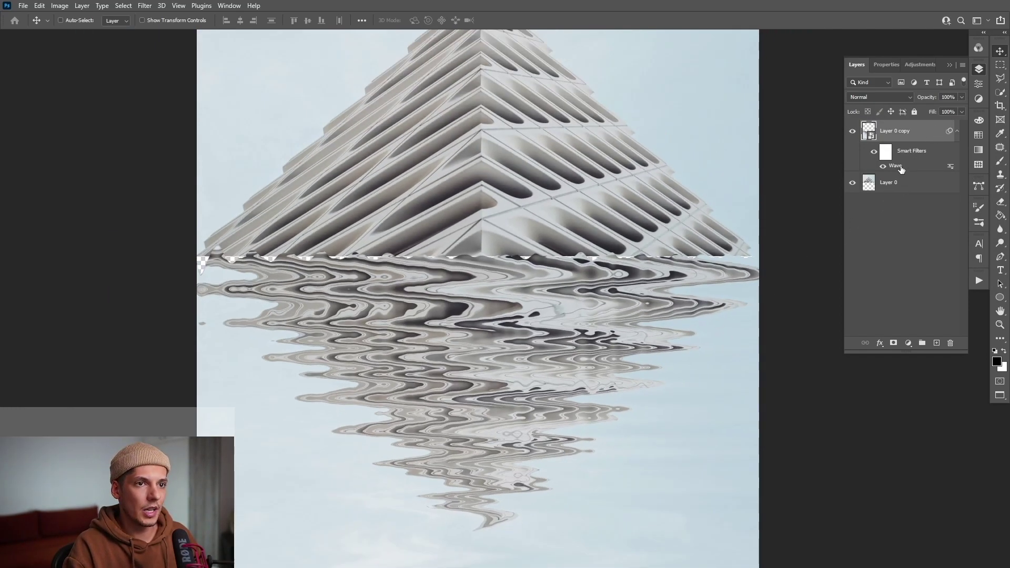
Reopen the Wave filter and raise the amplitude range to 817–918
{"action": "double_click", "coordinate": [900, 166]}
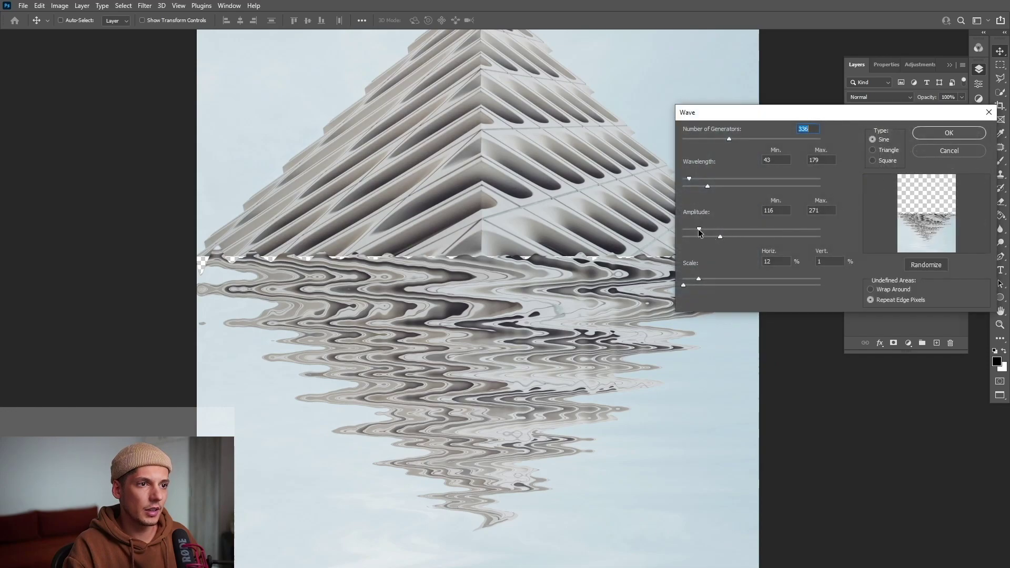
{"action": "left_click_drag", "start_coordinate": [685, 232], "coordinate": [791, 233]}
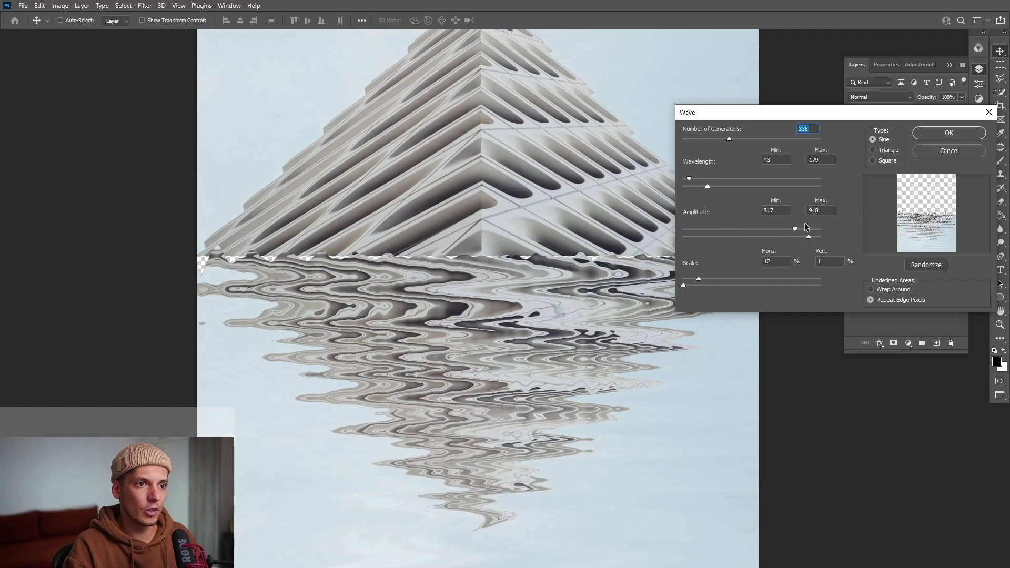
{"action": "left_click", "coordinate": [945, 135]}
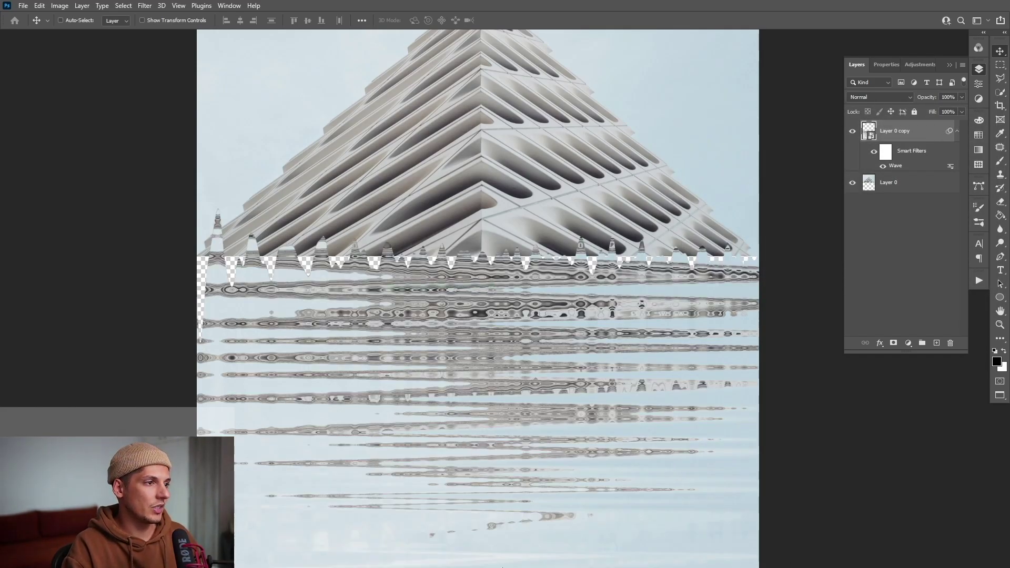
{"action": "scroll", "coordinate": [462, 345], "scroll_direction": "up", "scroll_amount": 2}
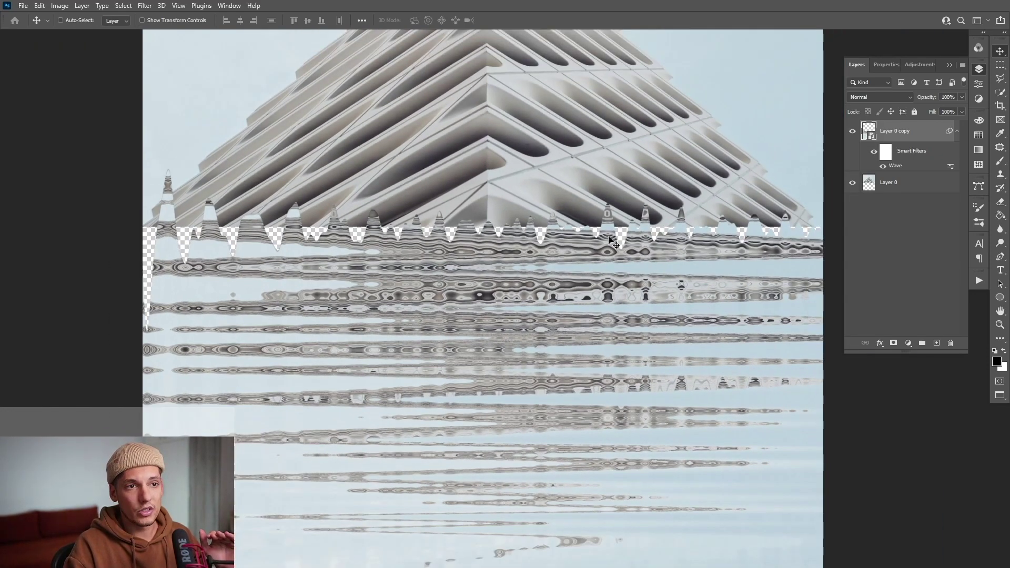
Reopen the Wave filter and set the vertical scale to 4%
{"action": "double_click", "coordinate": [896, 165]}
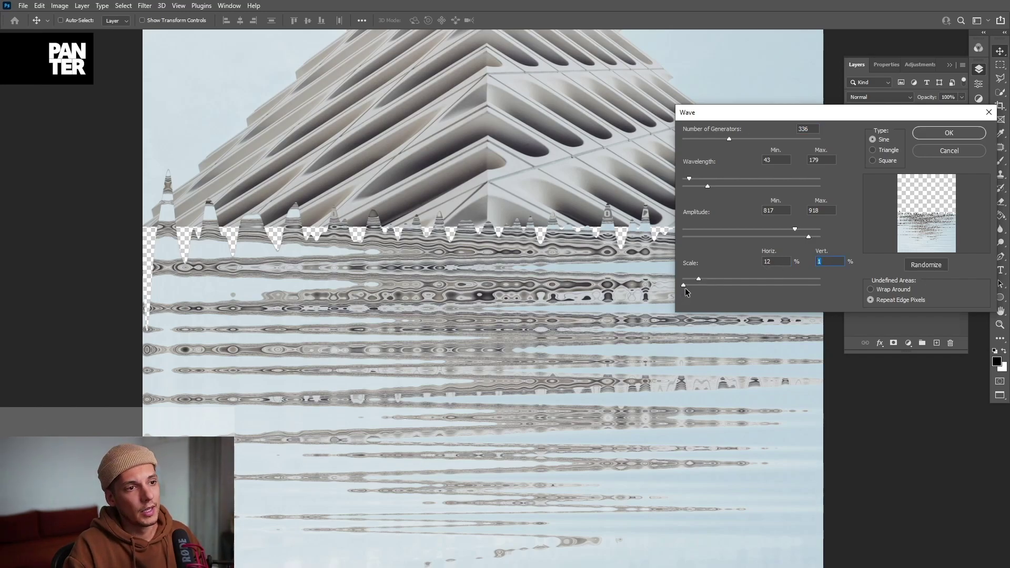
{"action": "left_click_drag", "start_coordinate": [685, 285], "coordinate": [690, 285]}
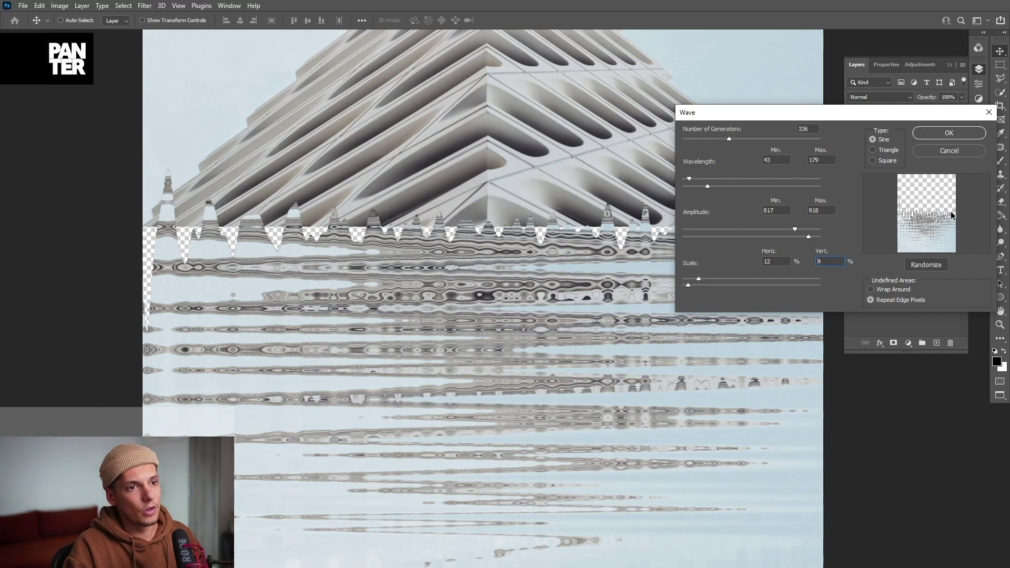
{"action": "left_click", "coordinate": [961, 136]}
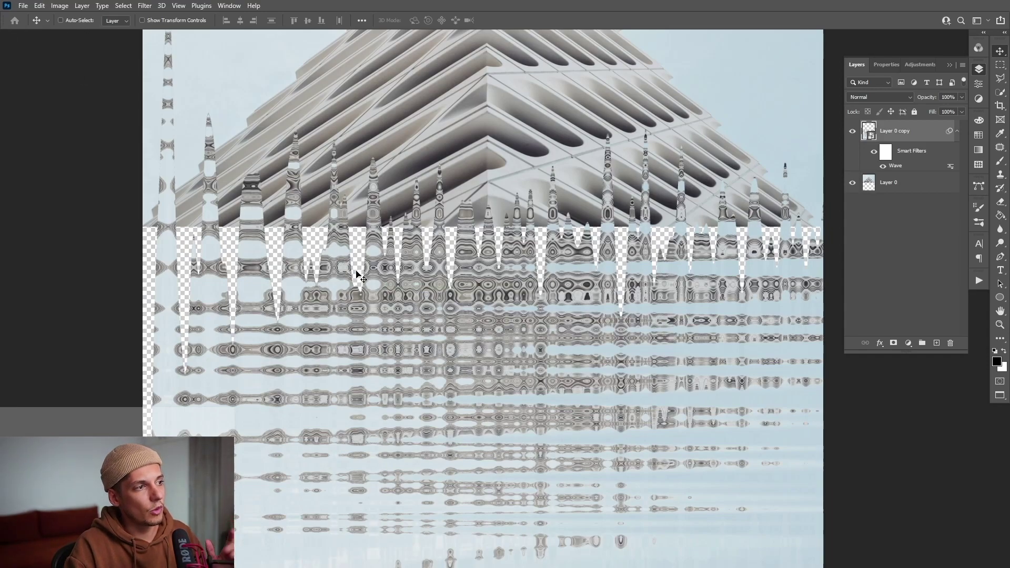
Set Wave to vertical scale 1%, horizontal 12%, 244 generators and amplitude 217–668
{"action": "double_click", "coordinate": [899, 167]}
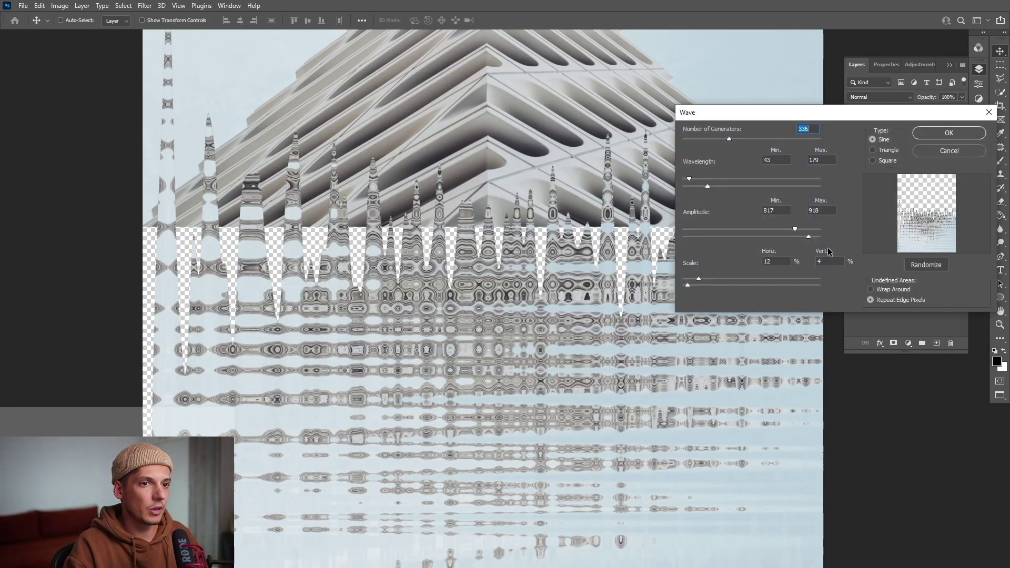
{"action": "left_click_drag", "start_coordinate": [687, 286], "coordinate": [724, 279]}
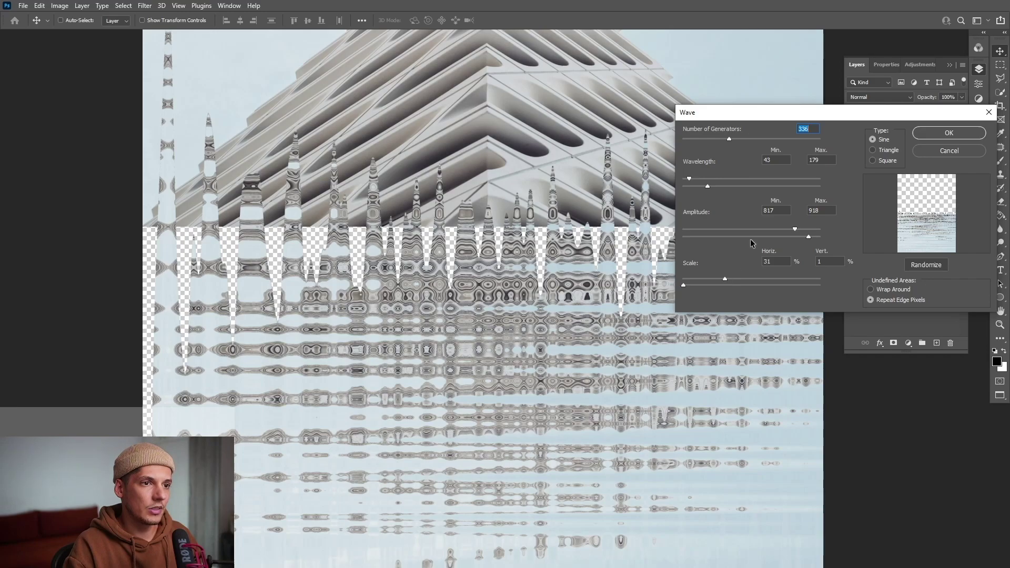
{"action": "left_click", "coordinate": [950, 134]}
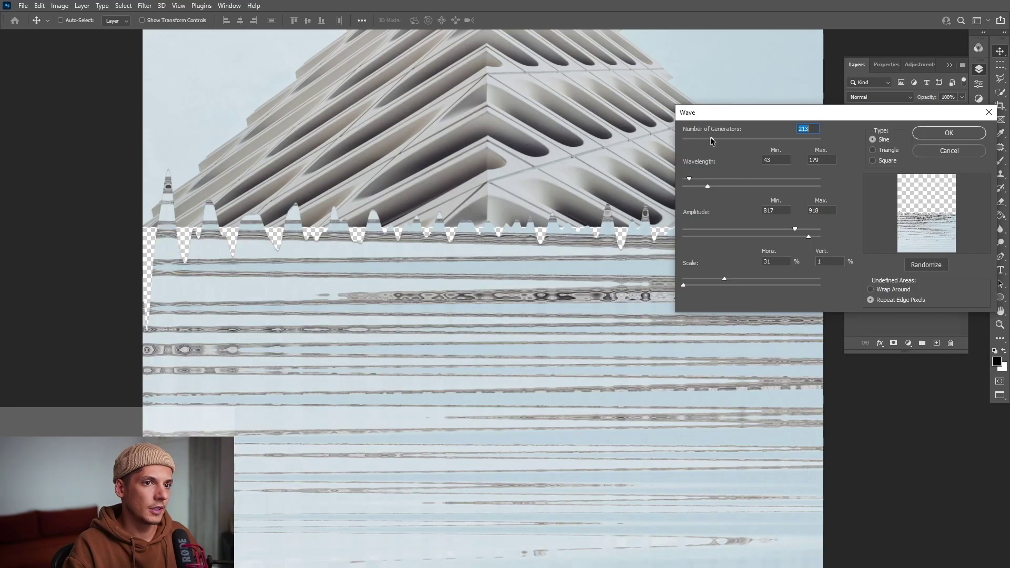
{"action": "mouse_move", "coordinate": [710, 137]}
{"action": "left_mouse_down"}
{"action": "mouse_move", "coordinate": [700, 137]}
{"action": "mouse_move", "coordinate": [717, 138]}
{"action": "left_mouse_up"}
{"action": "left_click_drag", "start_coordinate": [723, 279], "coordinate": [698, 279]}
{"action": "left_click_drag", "start_coordinate": [794, 230], "coordinate": [710, 229]}
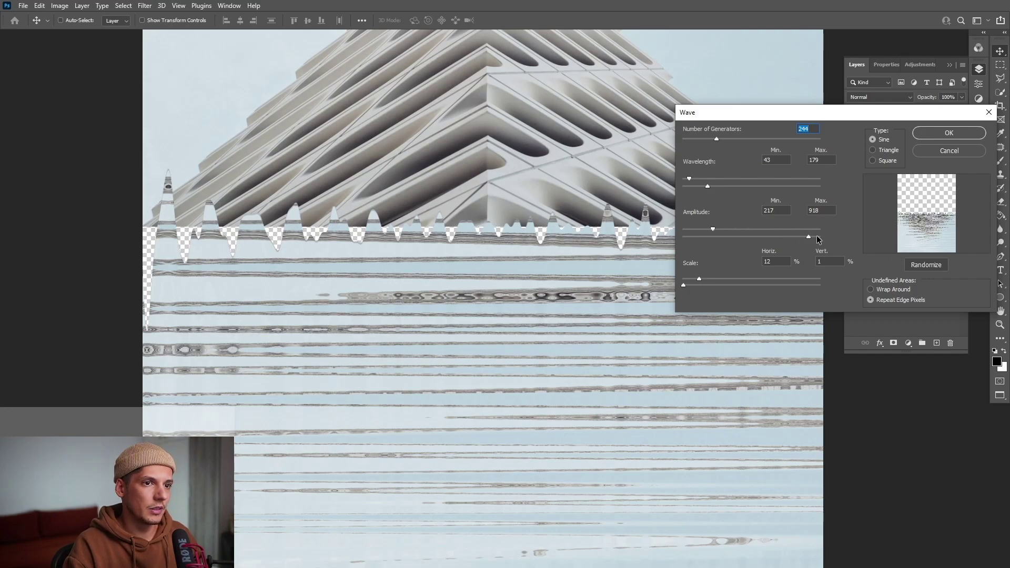
{"action": "left_click_drag", "start_coordinate": [809, 237], "coordinate": [769, 239]}
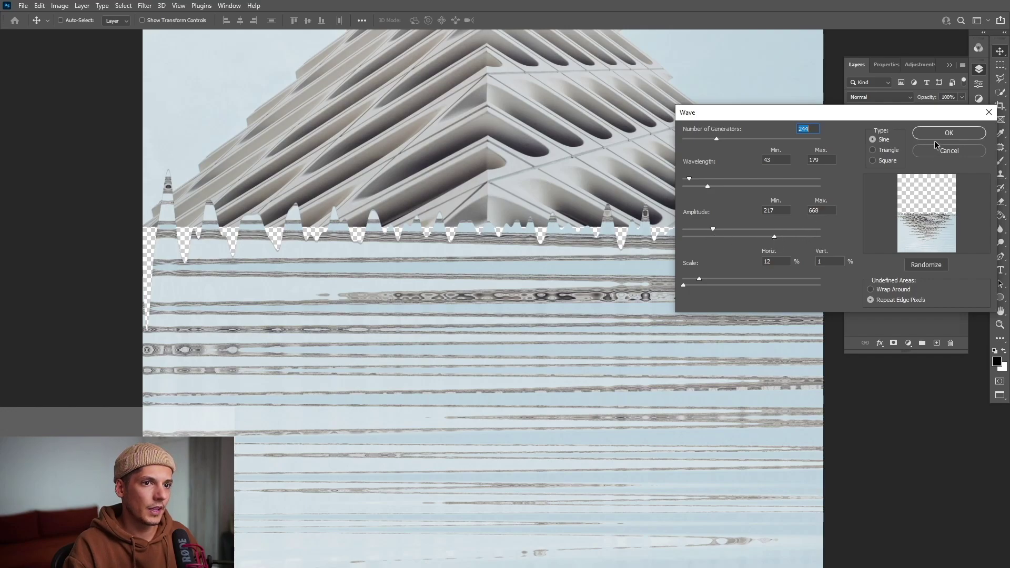
{"action": "left_click", "coordinate": [948, 134]}
Reopen the Wave filter and slightly raise the maximum amplitude
{"action": "key", "text": "ctrl+0"}
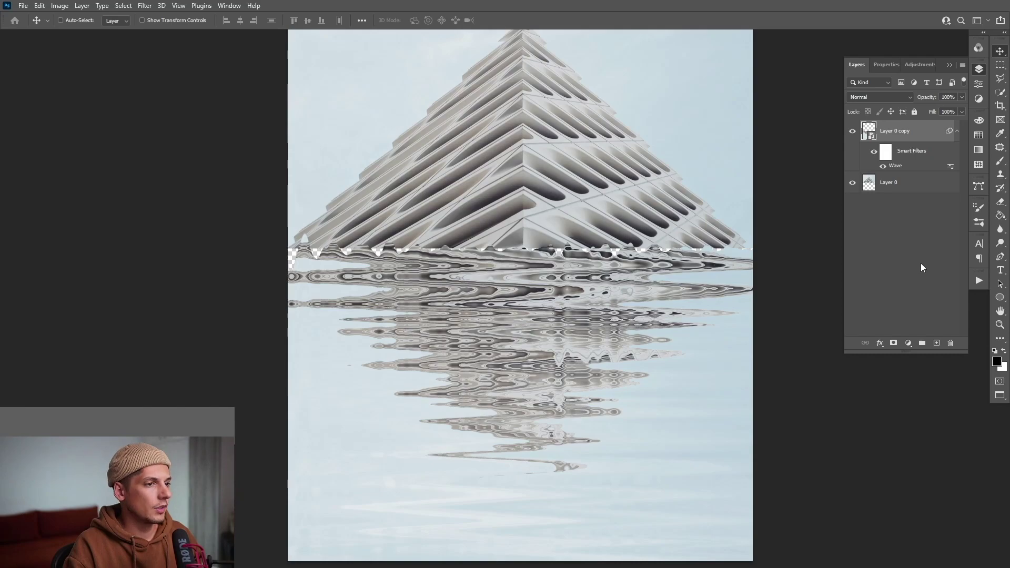
{"action": "double_click", "coordinate": [895, 166]}
{"action": "left_click_drag", "start_coordinate": [835, 109], "coordinate": [877, 109]}
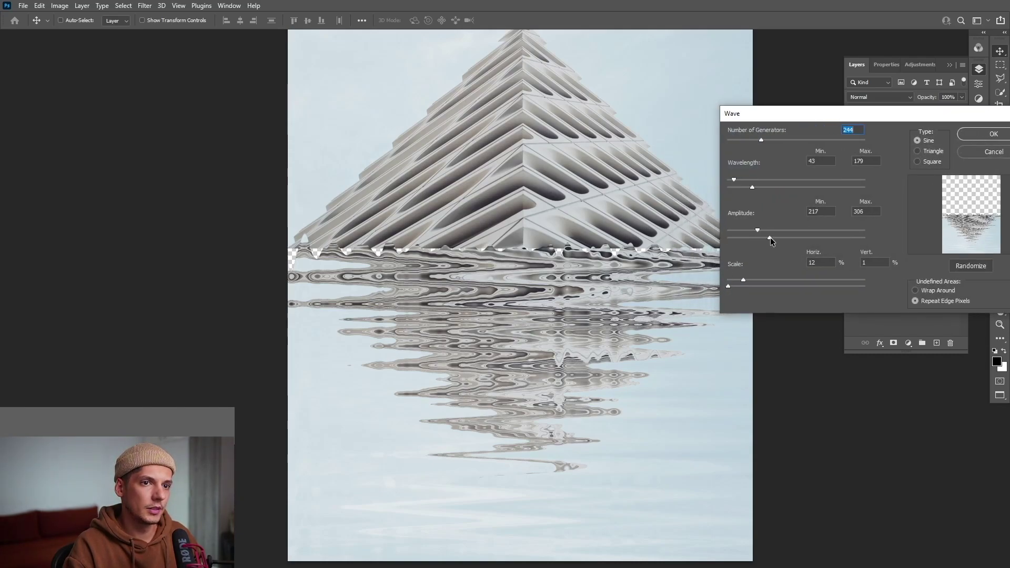
{"action": "left_click_drag", "start_coordinate": [770, 238], "coordinate": [773, 237]}
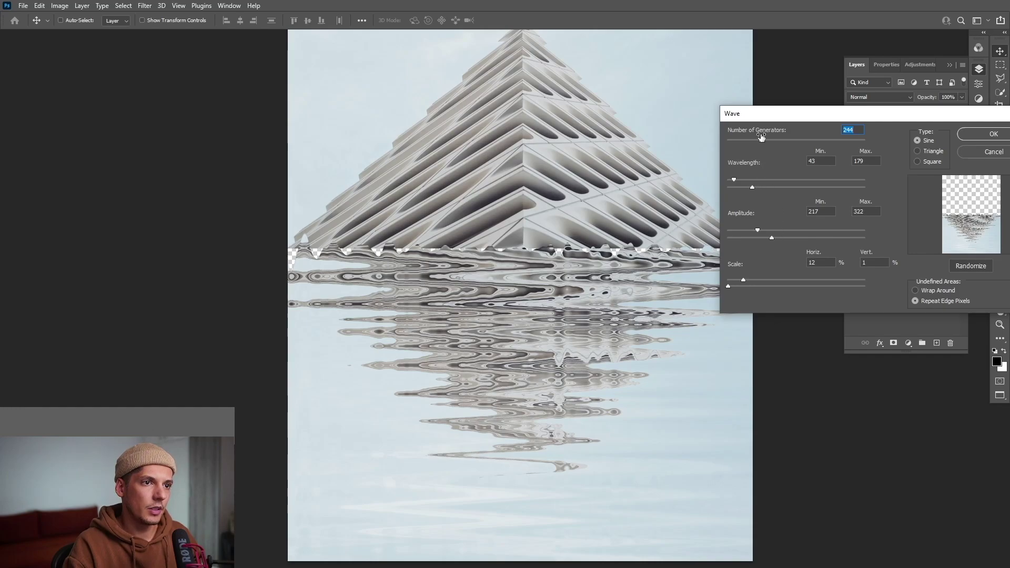
{"action": "left_click", "coordinate": [994, 134]}
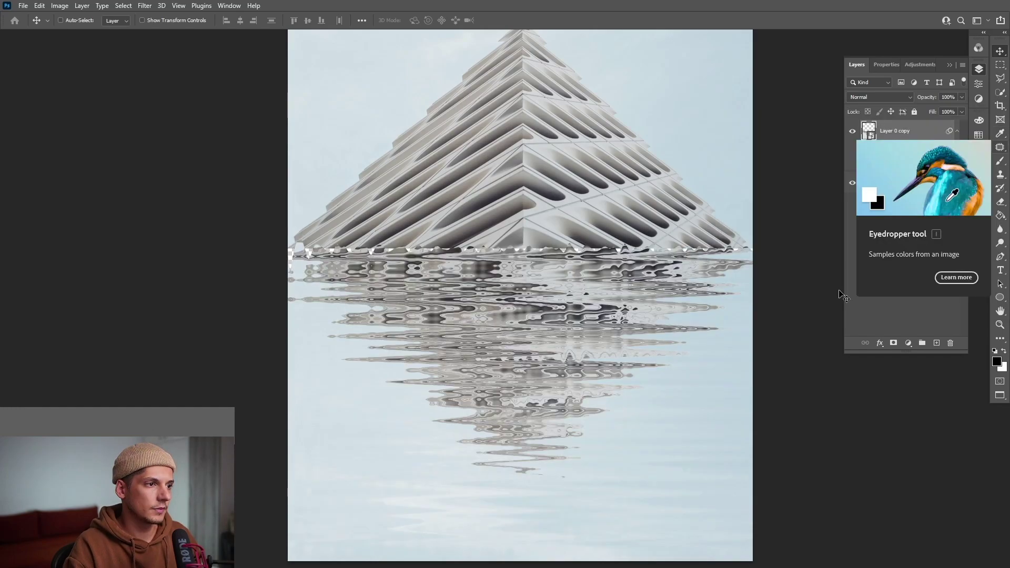
Refine the Wave filter to 309 generators, wavelength 43–218 and amplitude 217–322
{"action": "scroll", "coordinate": [719, 371], "scroll_direction": "down", "scroll_amount": 3}
{"action": "scroll", "coordinate": [745, 368], "scroll_direction": "down", "scroll_amount": 2}
{"action": "scroll", "coordinate": [733, 392], "scroll_direction": "up", "scroll_amount": 4}
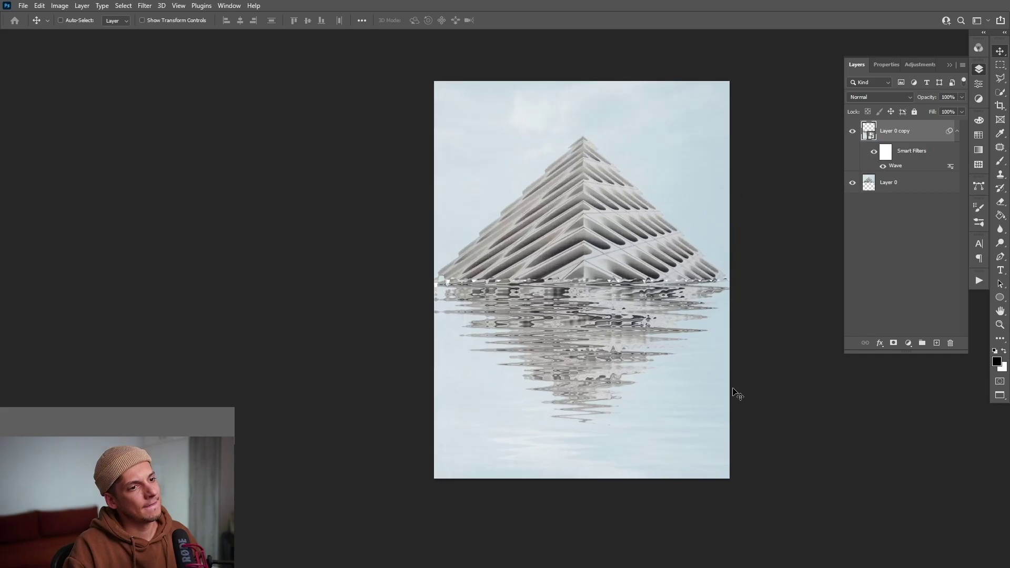
{"action": "scroll", "coordinate": [642, 347], "scroll_direction": "up", "scroll_amount": 1}
{"action": "double_click", "coordinate": [898, 166]}
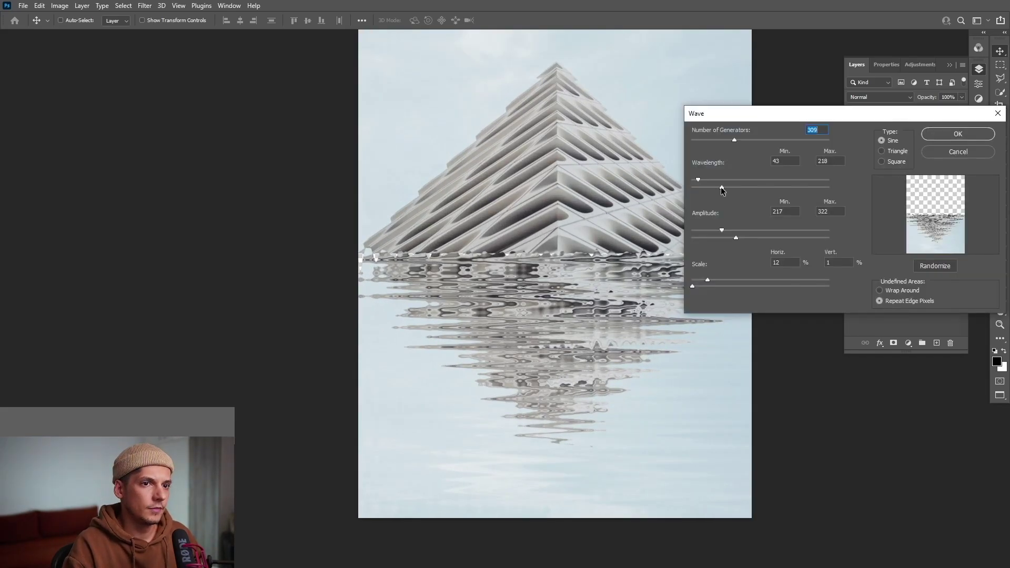
{"action": "left_click", "coordinate": [937, 138]}
{"action": "double_click", "coordinate": [898, 166]}
{"action": "left_click", "coordinate": [965, 131]}
{"action": "scroll", "coordinate": [605, 295], "scroll_direction": "down", "scroll_amount": 1}
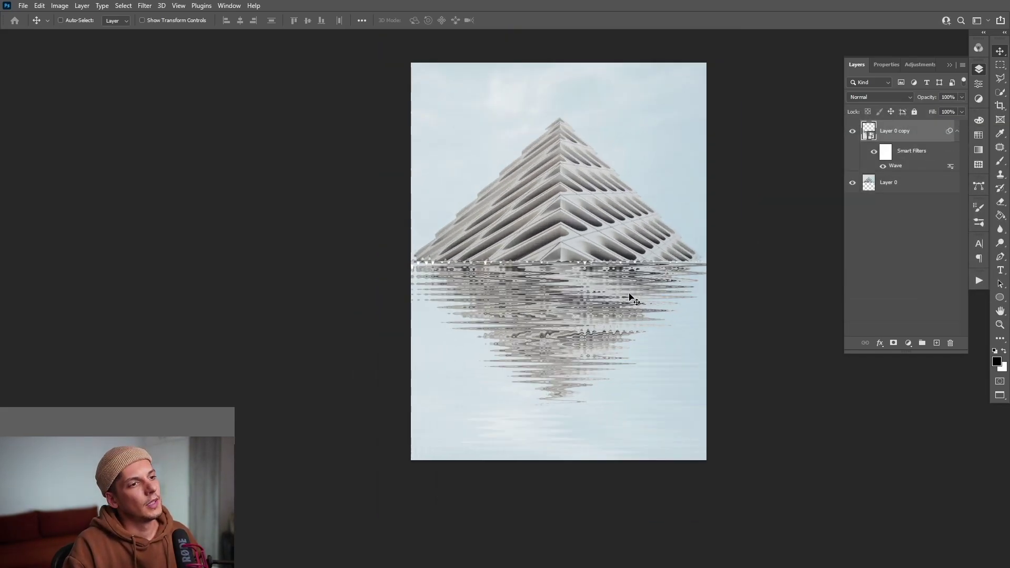
{"action": "scroll", "coordinate": [630, 298], "scroll_direction": "up", "scroll_amount": 1}
{"action": "scroll", "coordinate": [631, 298], "scroll_direction": "up", "scroll_amount": 1}
{"action": "double_click", "coordinate": [899, 166]}
Confirm the Wave settings and zoom in to inspect the left side of the seam
{"action": "left_click", "coordinate": [956, 135]}
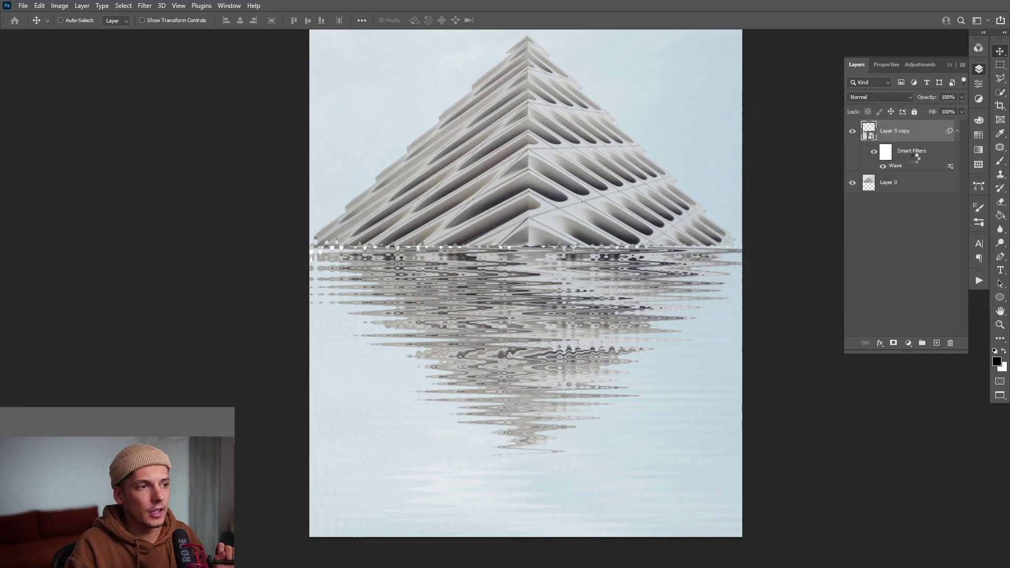
{"action": "scroll", "coordinate": [483, 266], "scroll_direction": "up", "scroll_amount": 3}
{"action": "scroll", "coordinate": [482, 264], "scroll_direction": "up", "scroll_amount": 1}
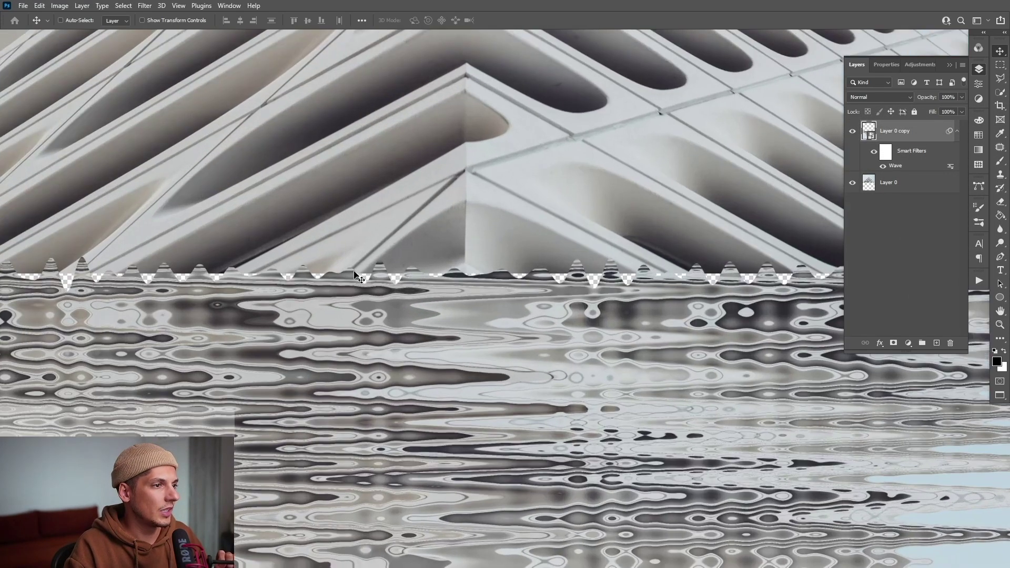
{"action": "scroll", "coordinate": [470, 282], "scroll_direction": "up", "scroll_amount": 2}
{"action": "scroll", "coordinate": [470, 282], "scroll_direction": "down", "scroll_amount": 1}
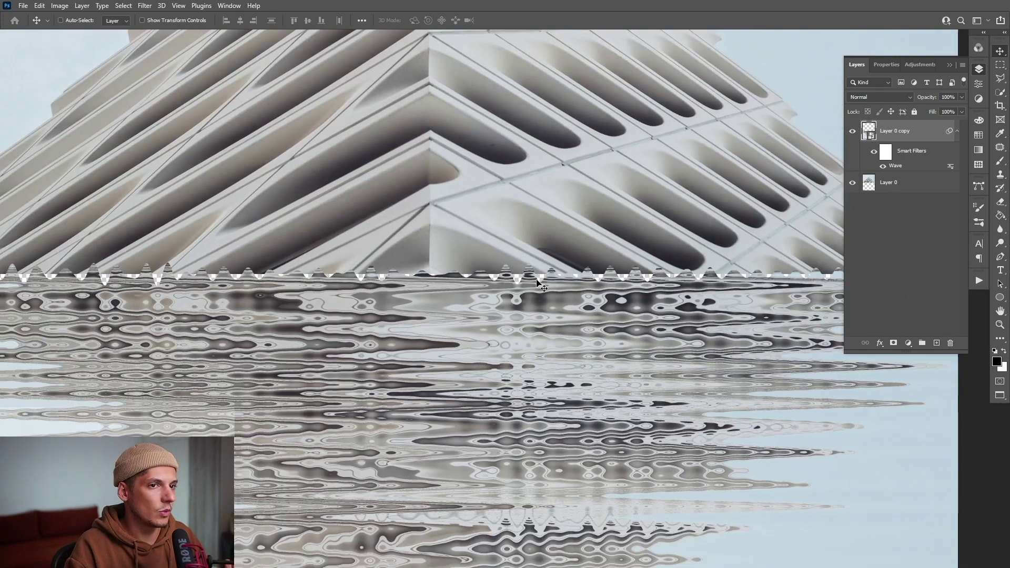
{"action": "key", "text": "space"}
{"action": "left_click_drag", "start_coordinate": [589, 291], "coordinate": [633, 277]}
Add a white layer mask to Layer 0 copy
{"action": "right_click", "coordinate": [632, 277]}
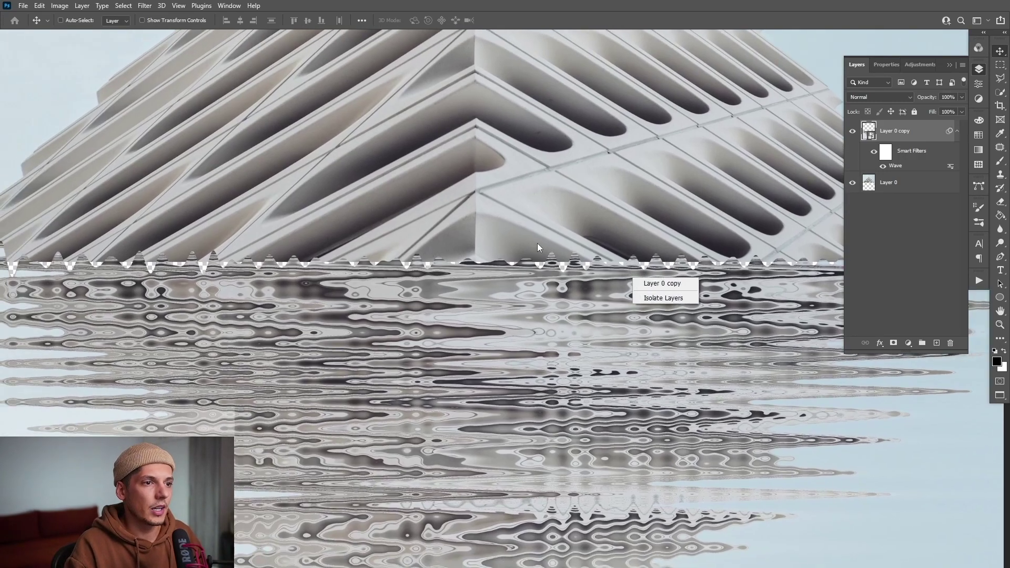
{"action": "scroll", "coordinate": [542, 245], "scroll_direction": "down", "scroll_amount": 2}
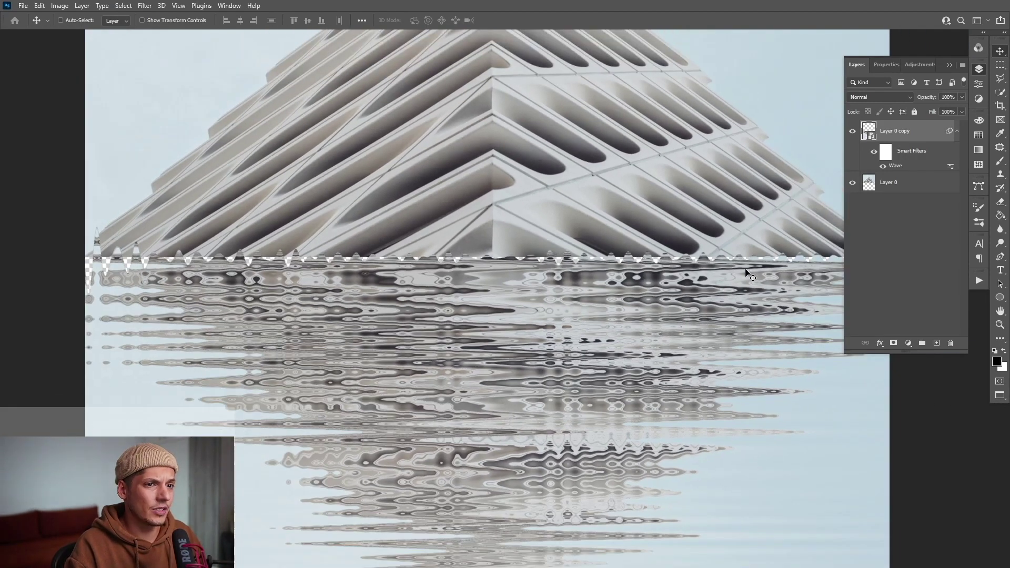
{"action": "left_click", "coordinate": [893, 344]}
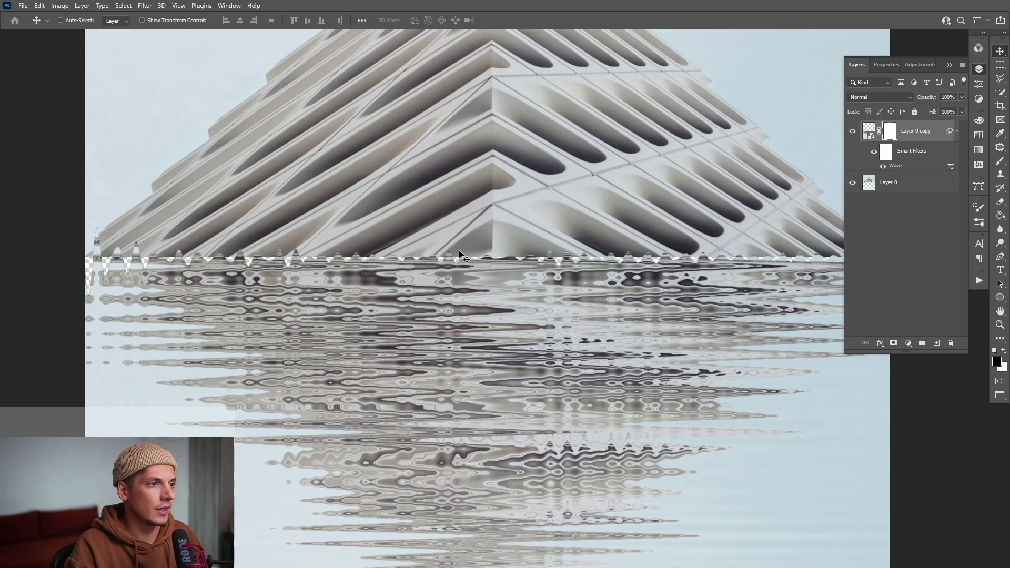
{"action": "scroll", "coordinate": [461, 254], "scroll_direction": "down", "scroll_amount": 1}
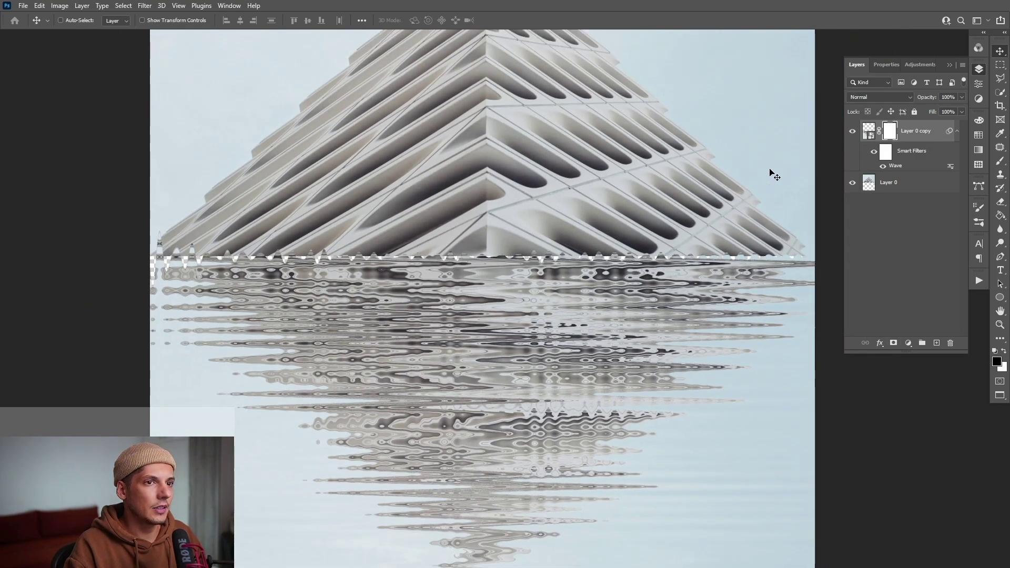
{"action": "scroll", "coordinate": [771, 180], "scroll_direction": "up", "scroll_amount": 1}
Hide Layer 0 and marquee-select a band just above the reflection seam
{"action": "left_click", "coordinate": [854, 182]}
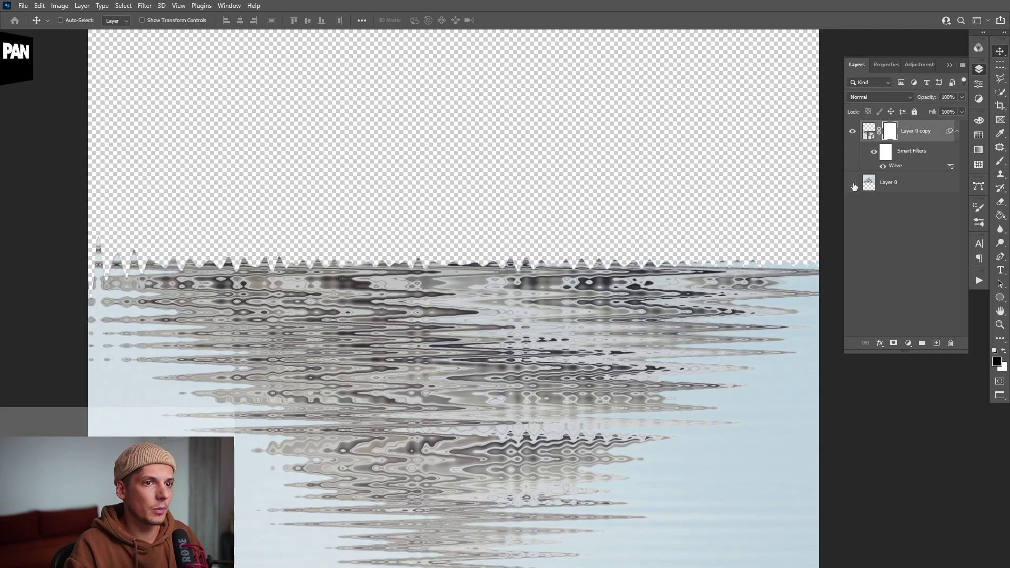
{"action": "scroll", "coordinate": [332, 277], "scroll_direction": "up", "scroll_amount": 1}
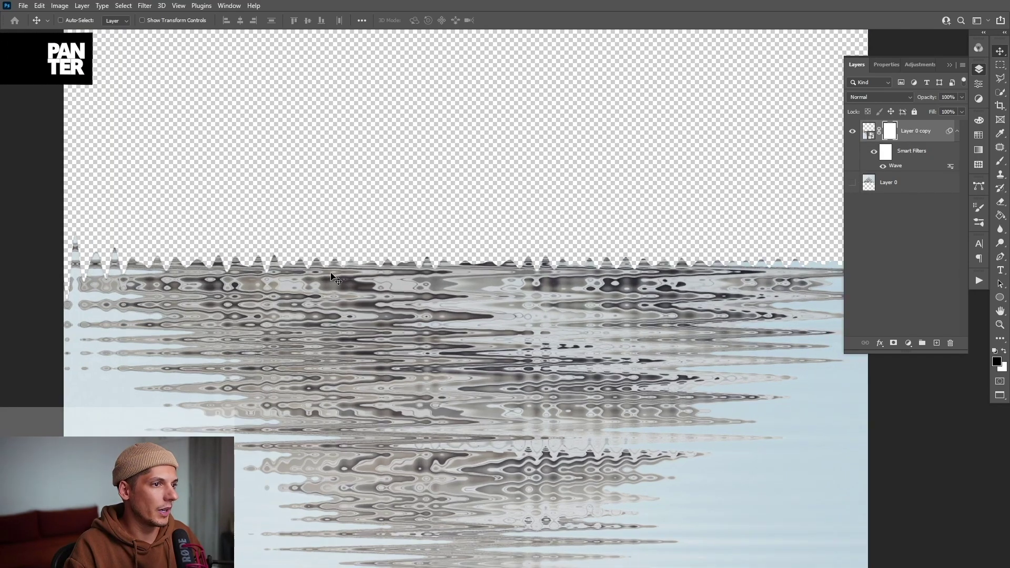
{"action": "scroll", "coordinate": [332, 276], "scroll_direction": "down", "scroll_amount": 1}
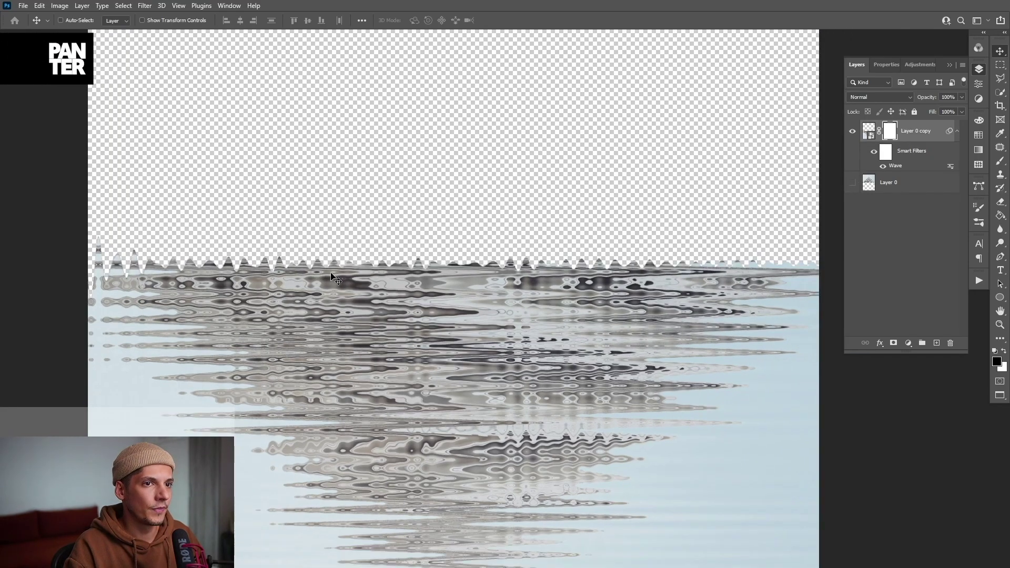
{"action": "left_click", "coordinate": [1003, 67]}
{"action": "key", "text": "space"}
{"action": "left_click_drag", "start_coordinate": [108, 205], "coordinate": [813, 269]}
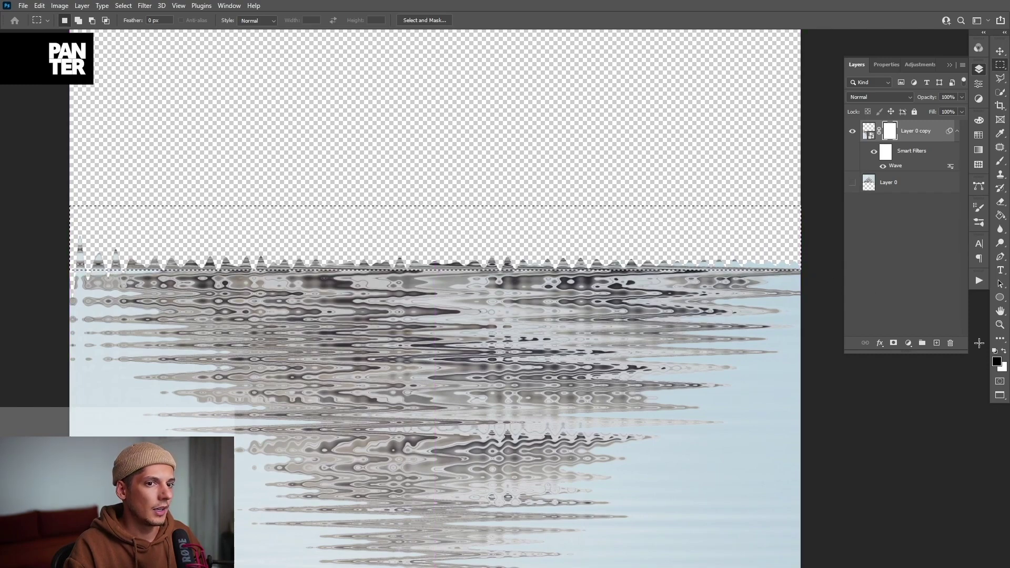
Fill the selected band with black on Layer 0 copy's mask using the Paint Bucket
{"action": "left_click", "coordinate": [998, 363]}
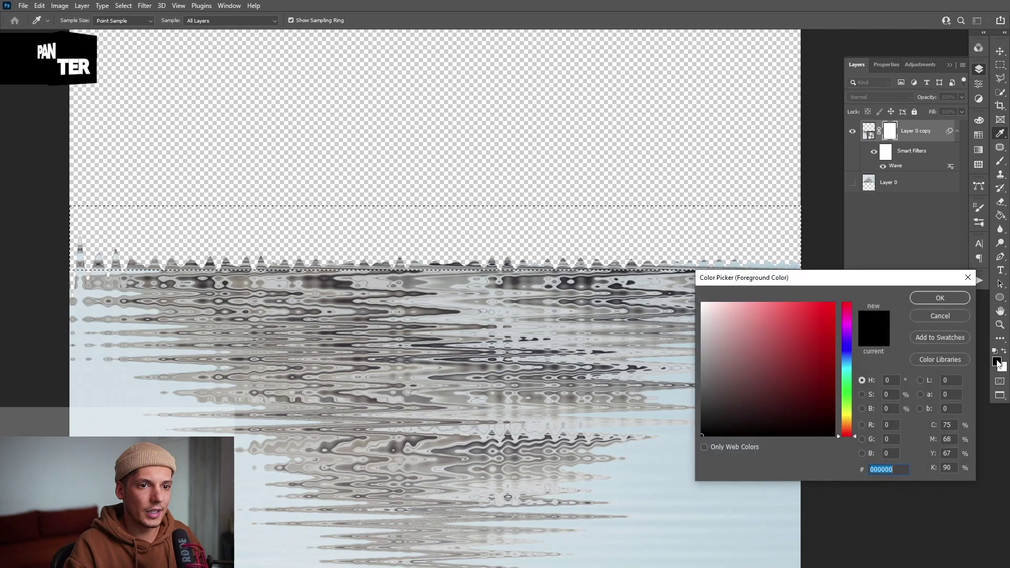
{"action": "left_click", "coordinate": [950, 297]}
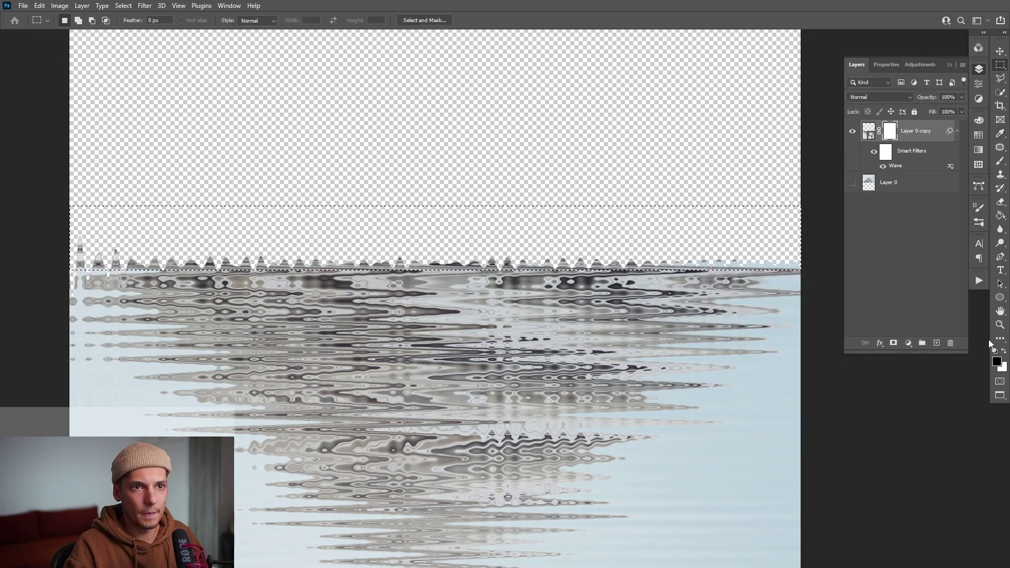
{"action": "left_click", "coordinate": [1001, 216]}
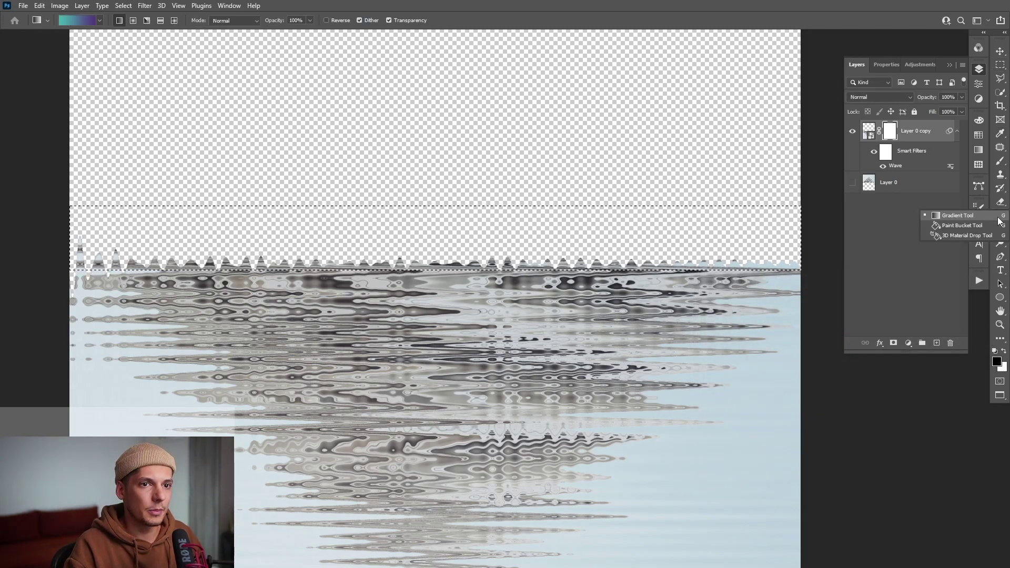
{"action": "left_click", "coordinate": [969, 226]}
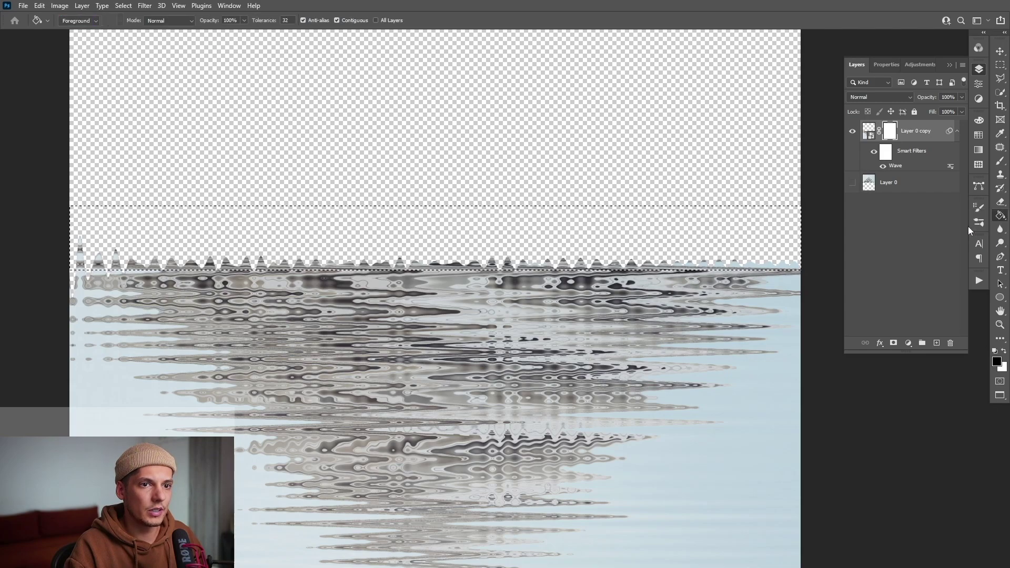
{"action": "left_click", "coordinate": [639, 235]}
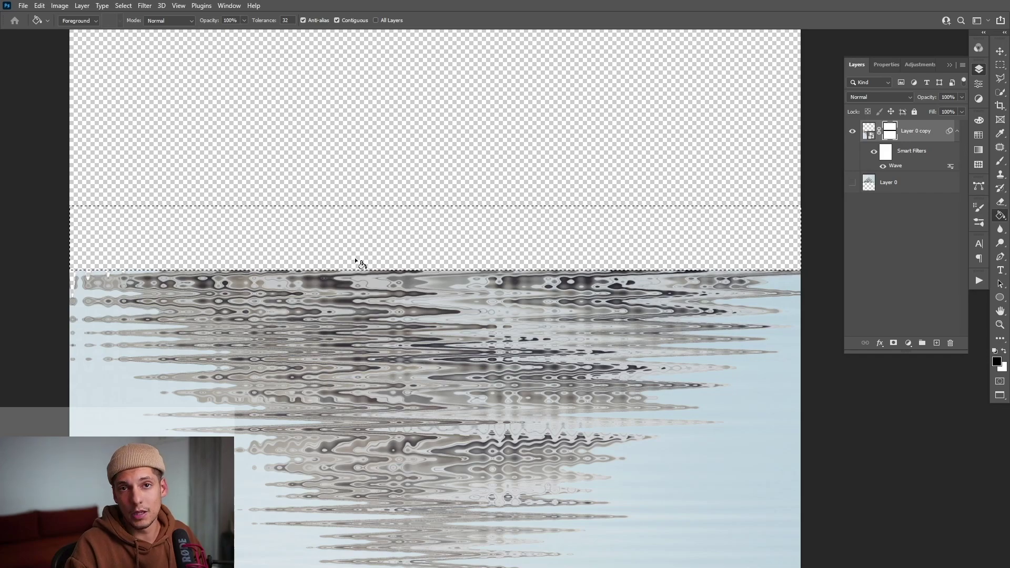
Deselect the band, switch to the Move tool and make Layer 0 visible again
{"action": "key", "text": "ctrl+d"}
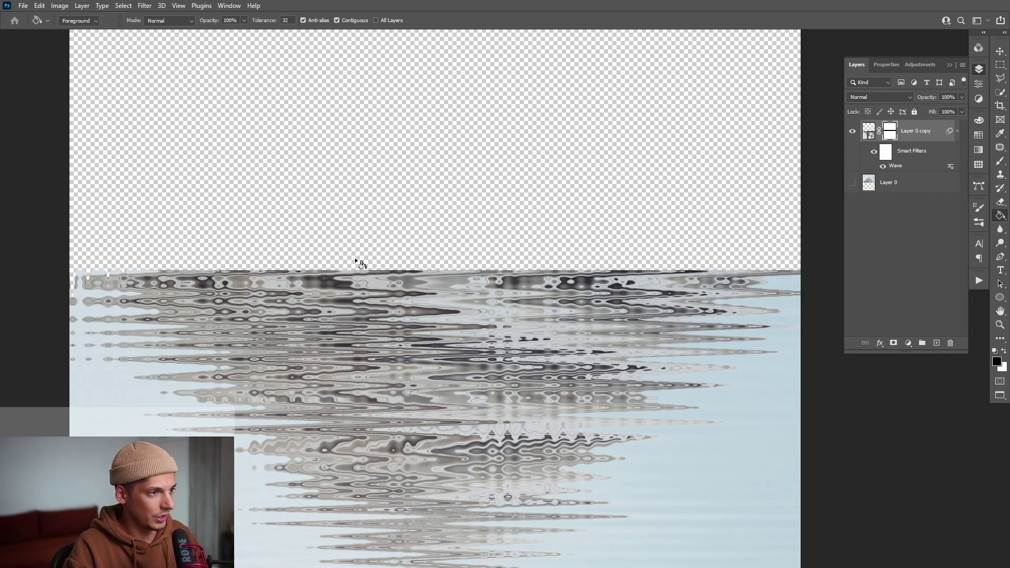
{"action": "key", "text": "v"}
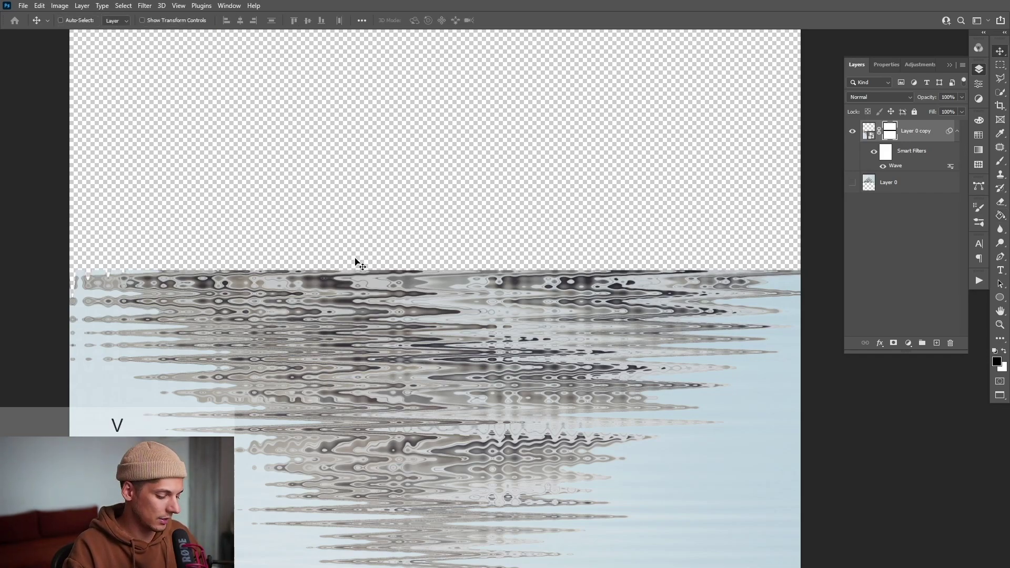
{"action": "left_click", "coordinate": [853, 183]}
{"action": "scroll", "coordinate": [542, 242], "scroll_direction": "down", "scroll_amount": 3}
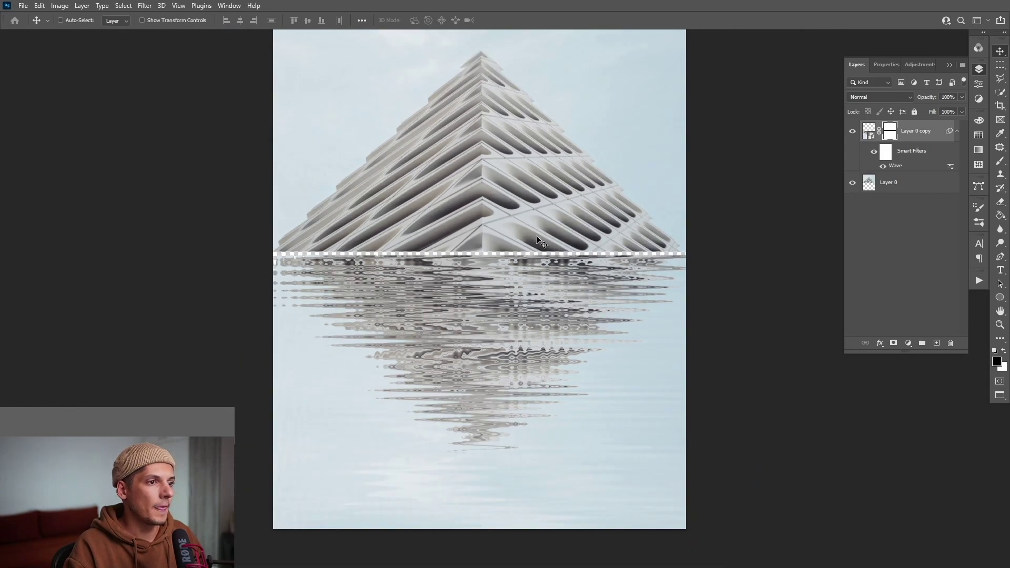
{"action": "scroll", "coordinate": [537, 243], "scroll_direction": "up", "scroll_amount": 3}
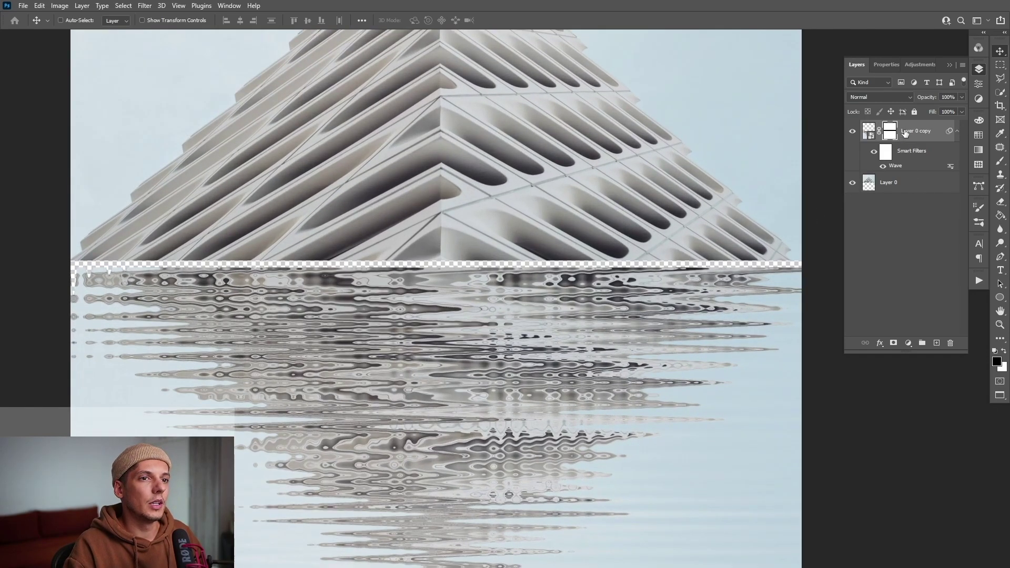
Nudge Layer 0 copy up about 20 pixels so the reflection meets the building's base
{"action": "scroll", "coordinate": [457, 269], "scroll_direction": "up", "scroll_amount": 3}
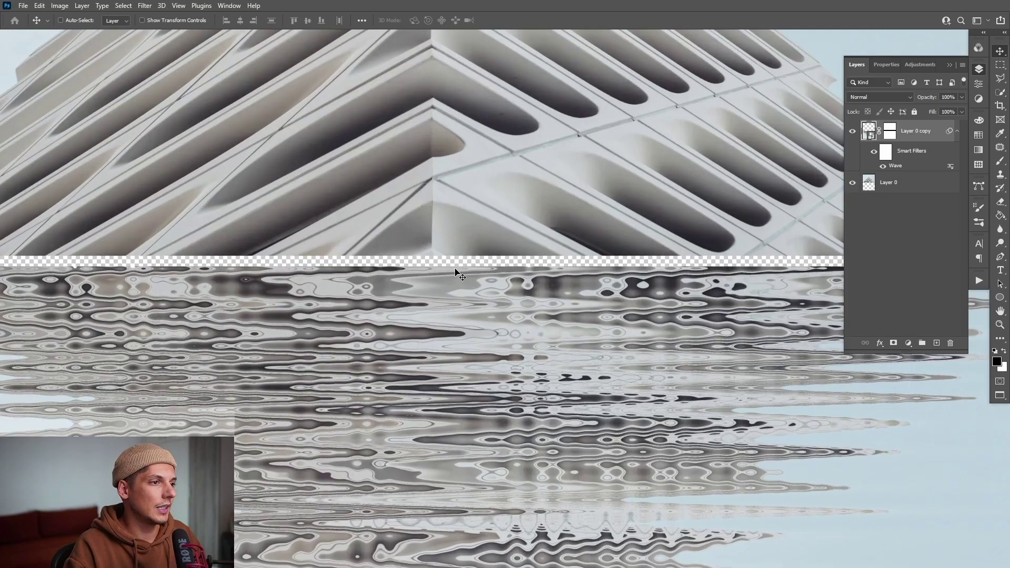
{"action": "scroll", "coordinate": [430, 311], "scroll_direction": "down", "scroll_amount": 1}
{"action": "left_click_drag", "start_coordinate": [431, 316], "coordinate": [431, 305]}
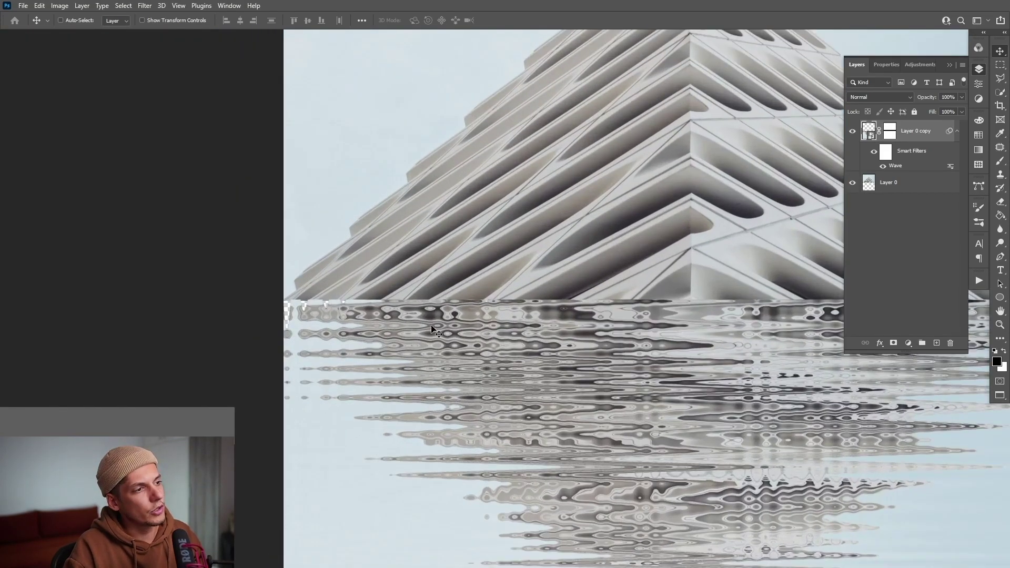
{"action": "scroll", "coordinate": [404, 327], "scroll_direction": "down", "scroll_amount": 2}
{"action": "left_click_drag", "start_coordinate": [662, 366], "coordinate": [541, 322]}
{"action": "scroll", "coordinate": [530, 313], "scroll_direction": "down", "scroll_amount": 2}
{"action": "scroll", "coordinate": [531, 328], "scroll_direction": "up", "scroll_amount": 2}
{"action": "scroll", "coordinate": [541, 322], "scroll_direction": "up", "scroll_amount": 1}
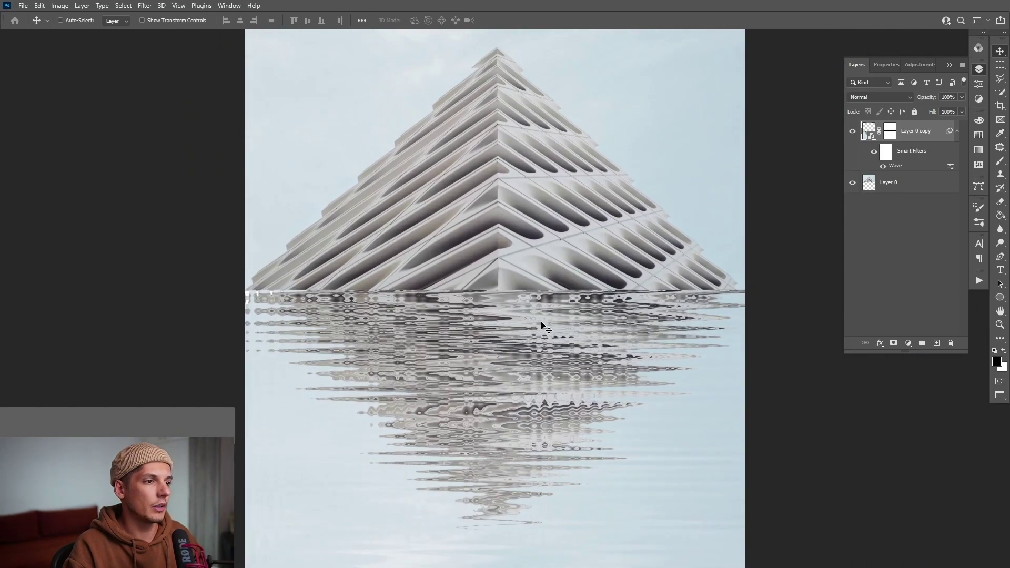